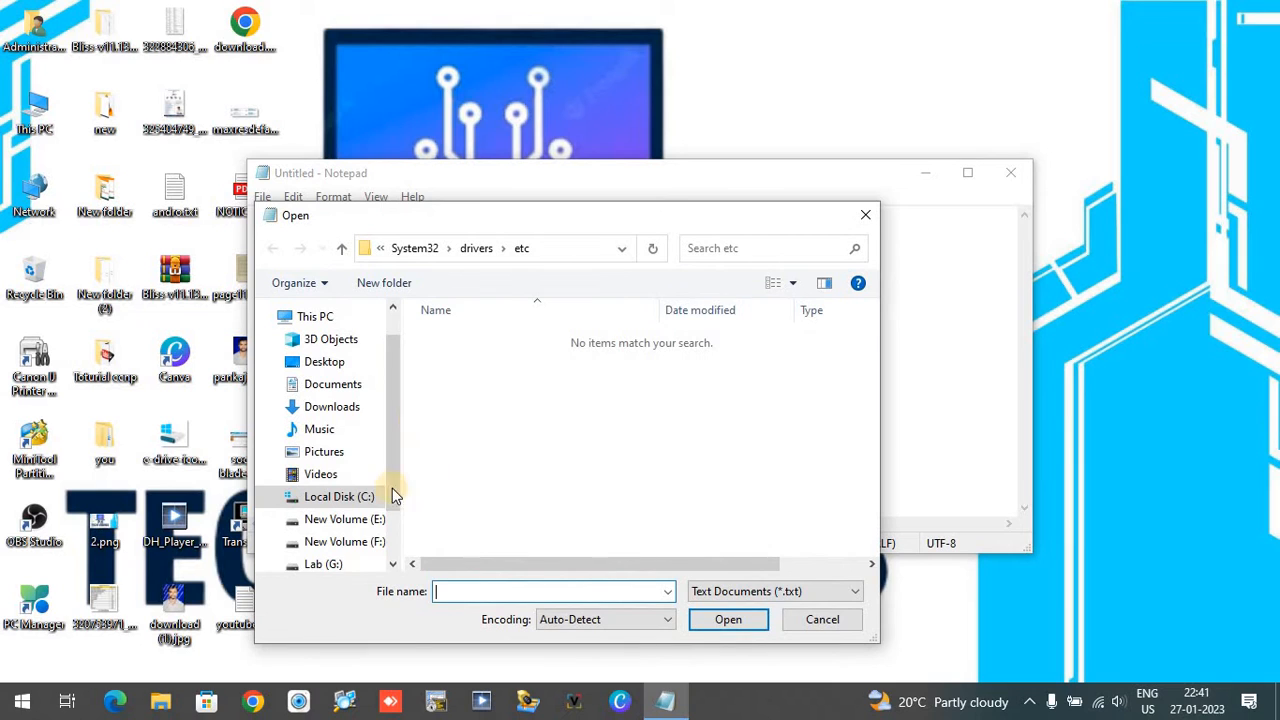
# Step: Browse to the C:\Windows\System32\drivers\etc folder in the Open dialog
pyautogui.click(340, 497)
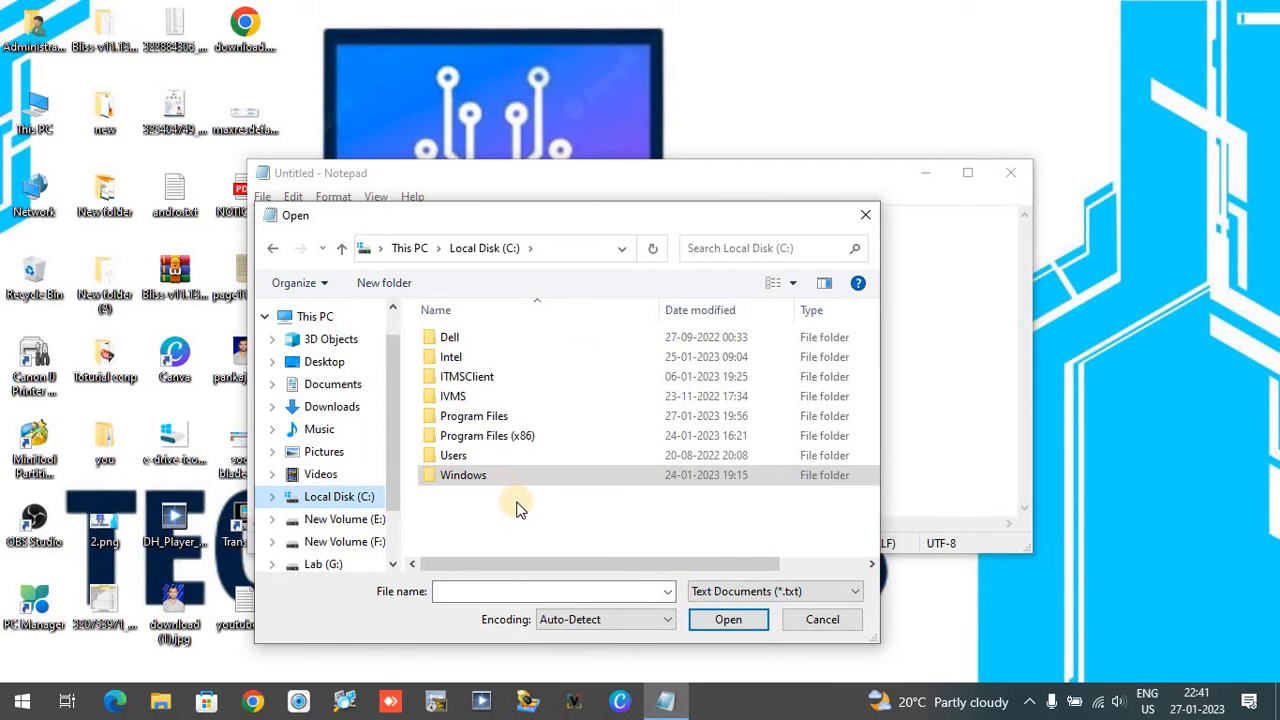
pyautogui.click(478, 476)
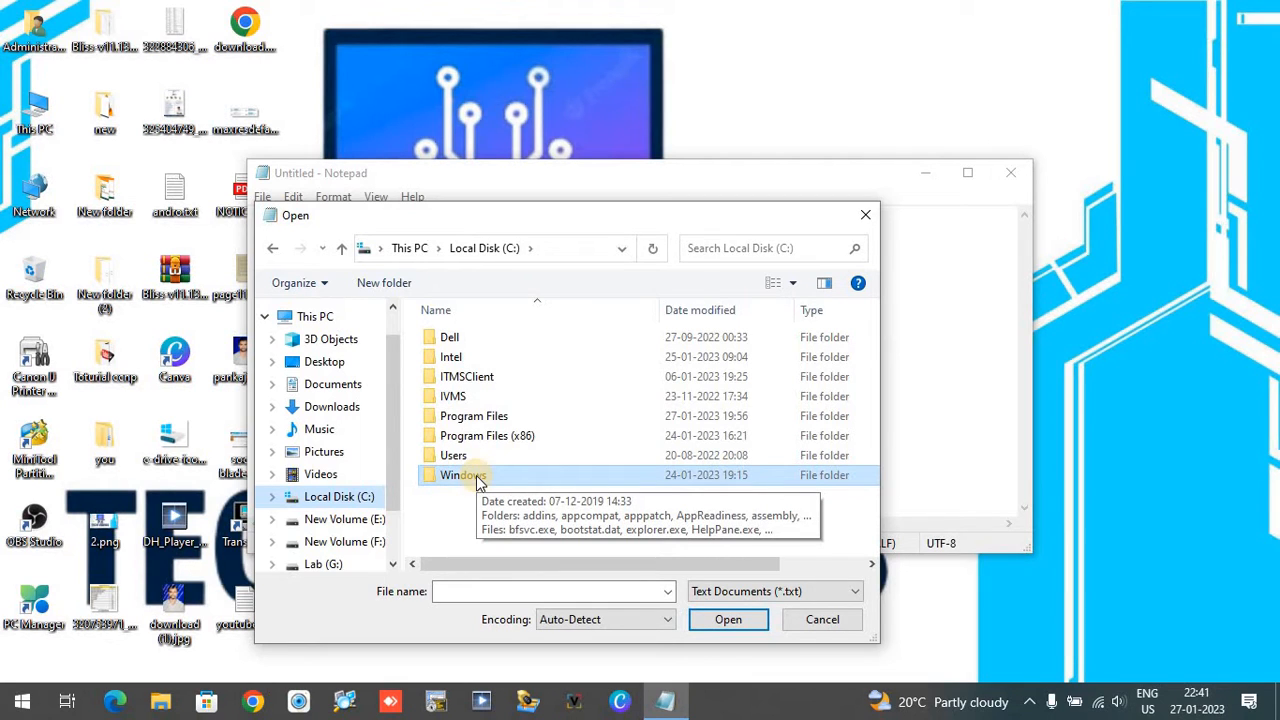
pyautogui.doubleClick(478, 476)
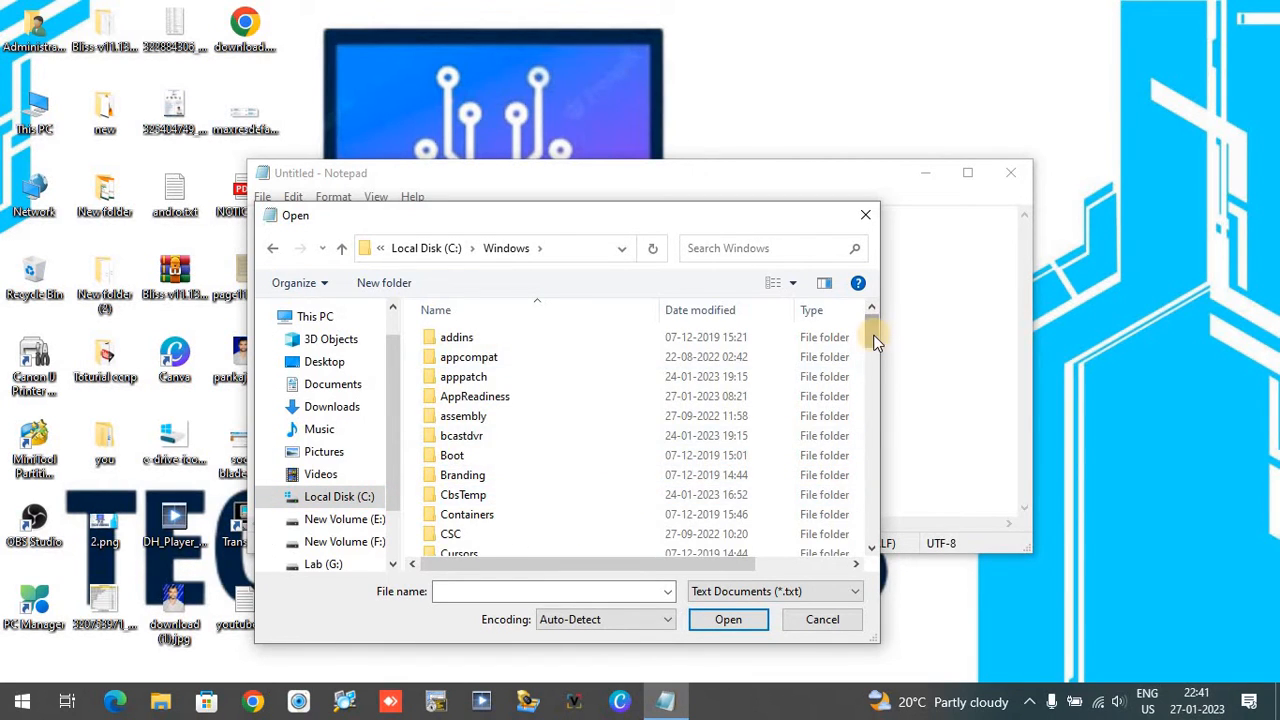
pyautogui.moveTo(875, 337); pyautogui.dragTo(876, 502)
pyautogui.doubleClick(464, 471)
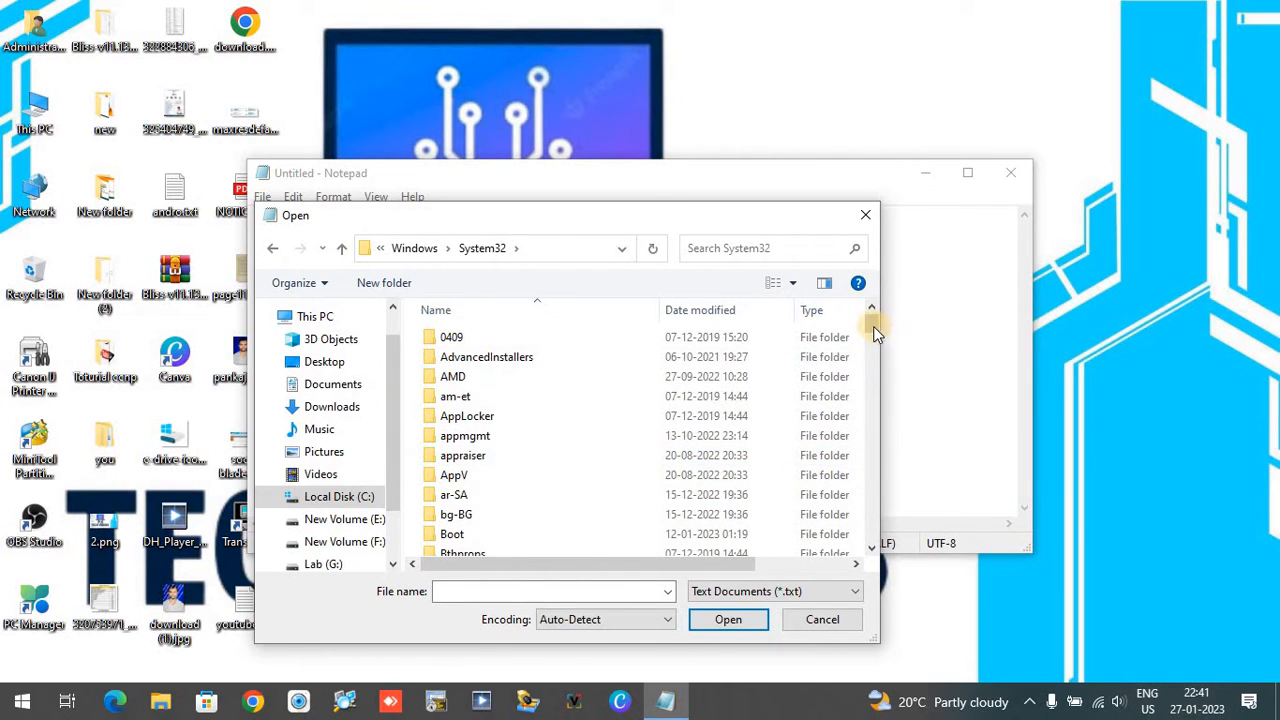
pyautogui.moveTo(871, 323); pyautogui.dragTo(877, 360)
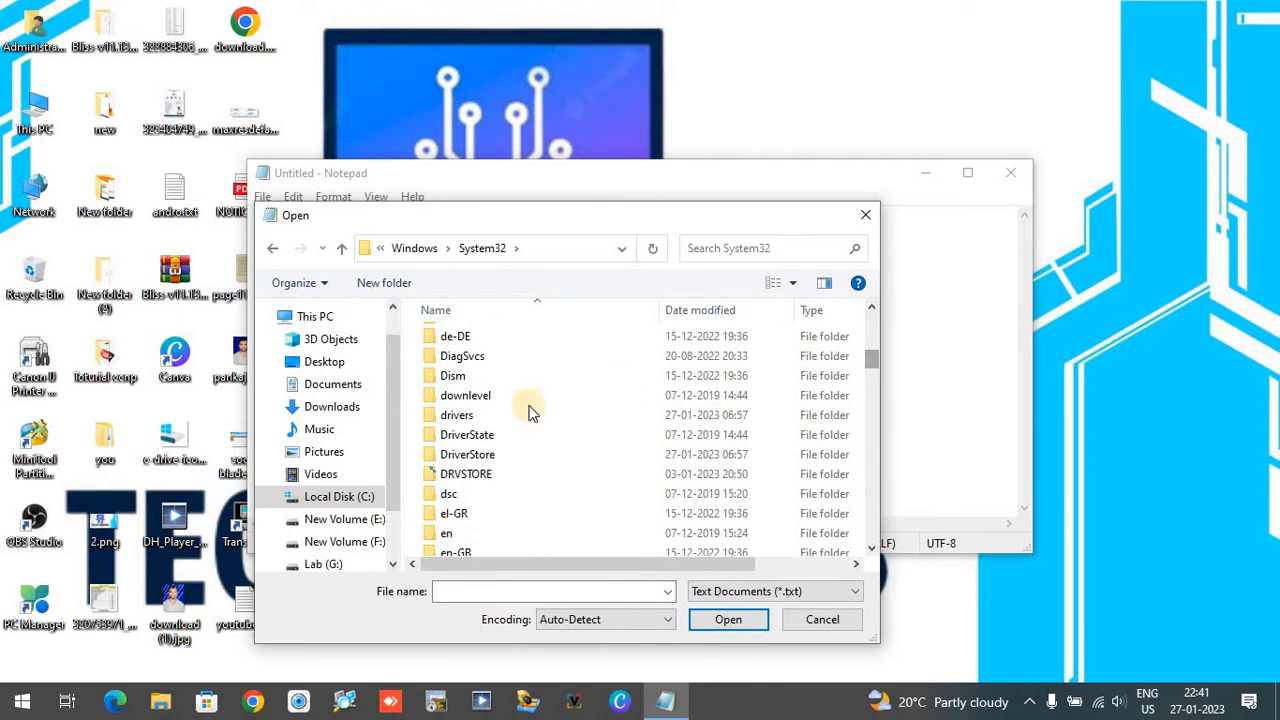
pyautogui.doubleClick(457, 415)
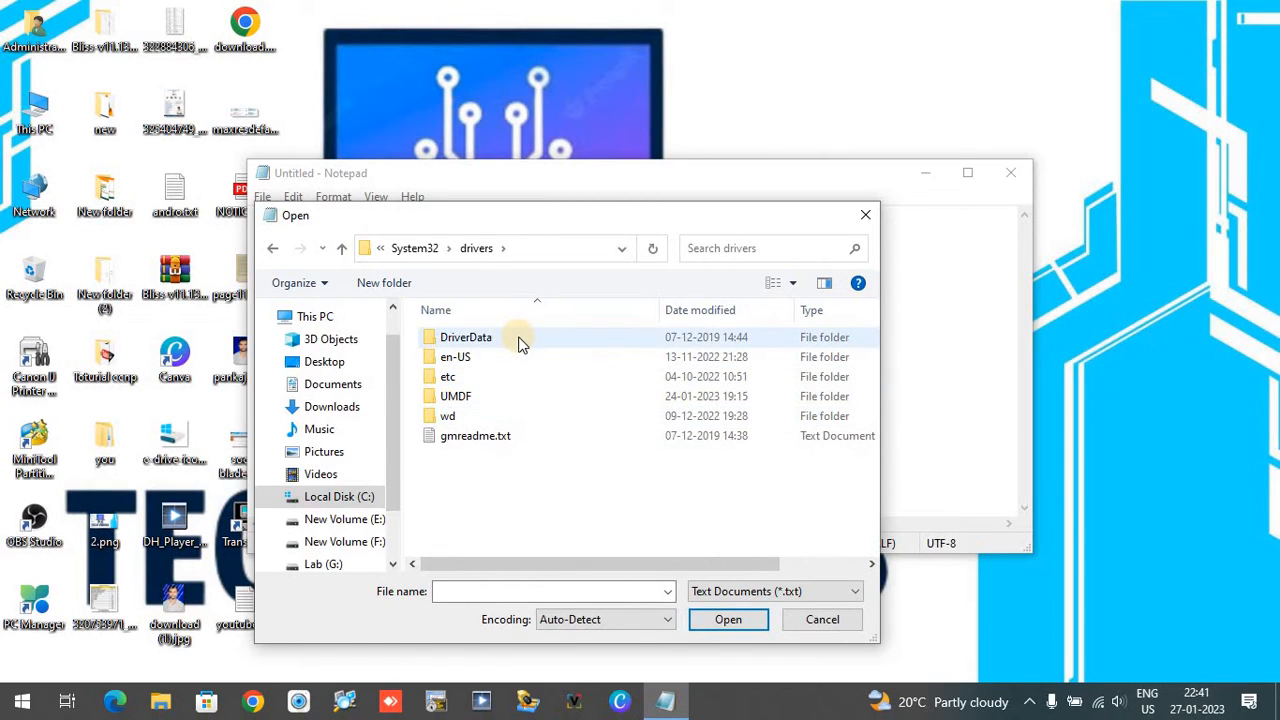
pyautogui.doubleClick(447, 380)
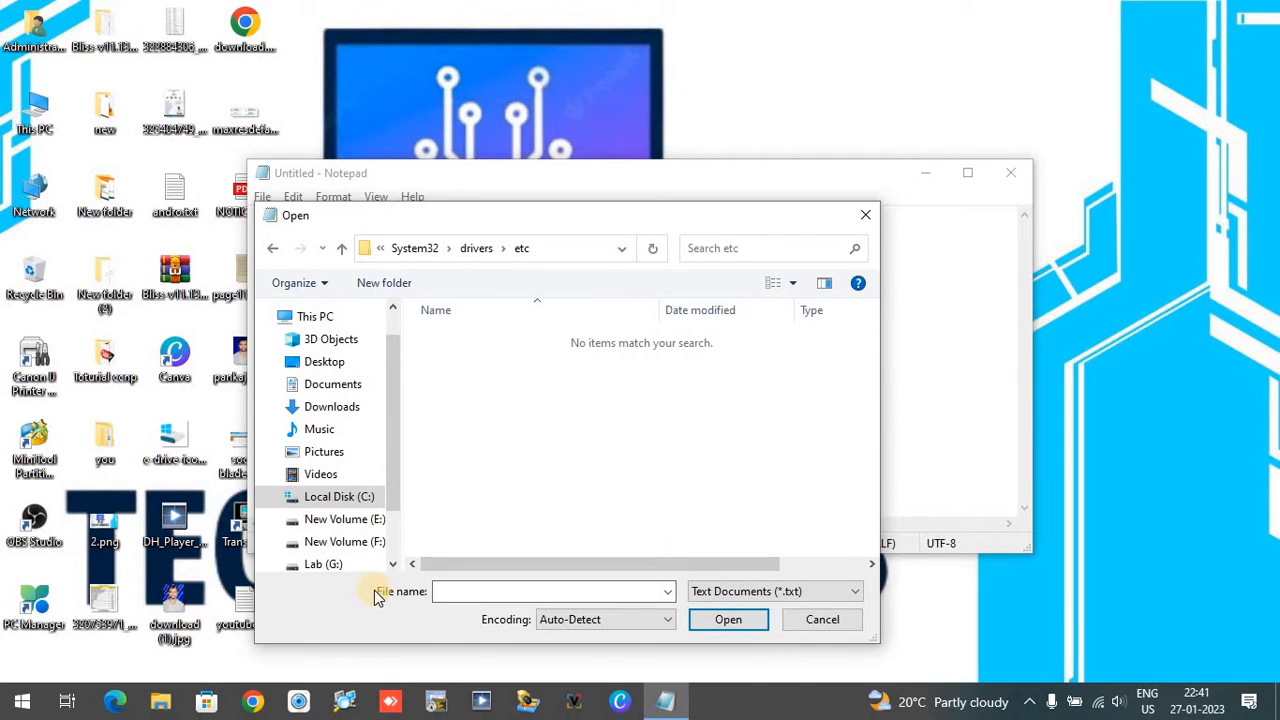
# Step: Show All Files (*.*) in the etc folder, open the hosts file and maximize its window
pyautogui.click(423, 597)
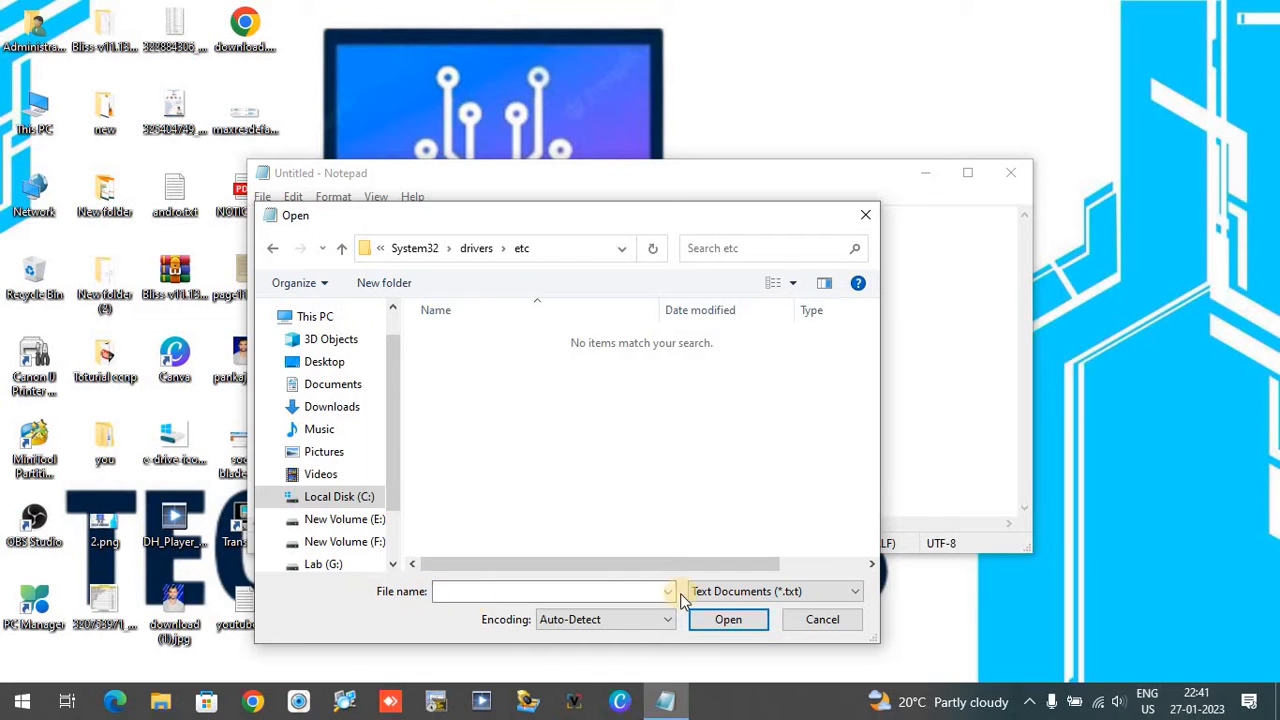
pyautogui.click(851, 594)
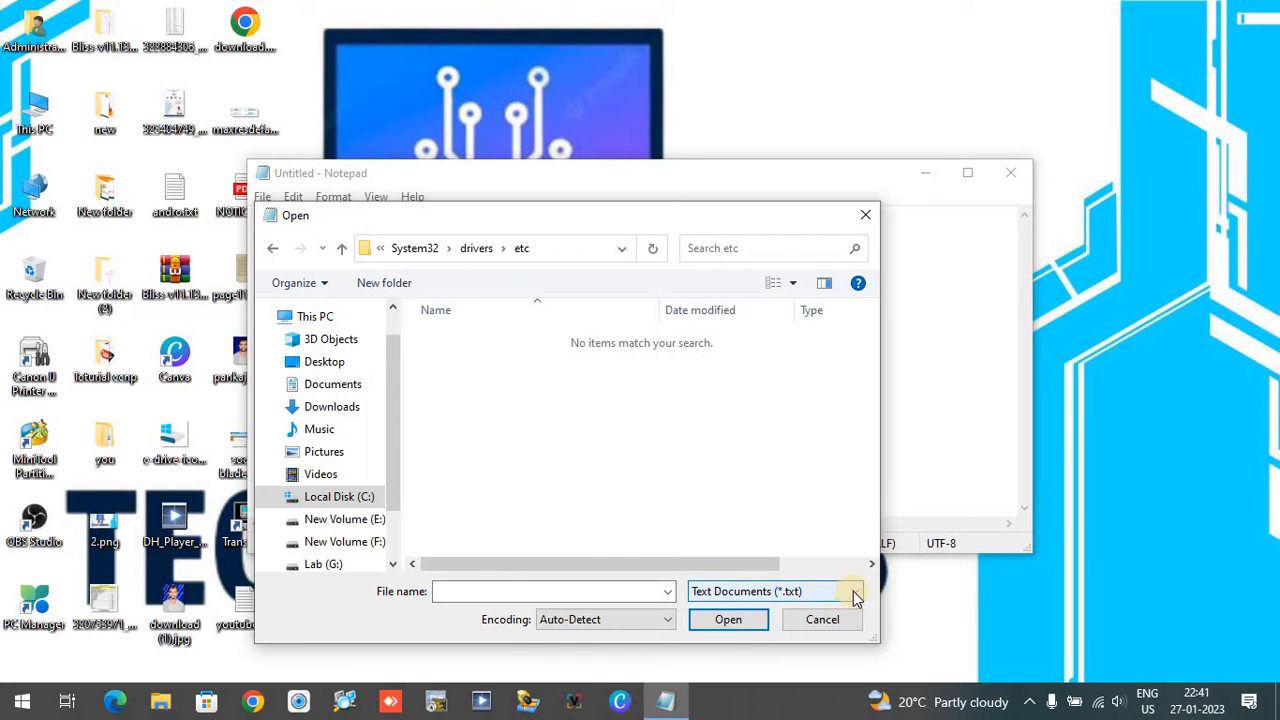
pyautogui.click(853, 594)
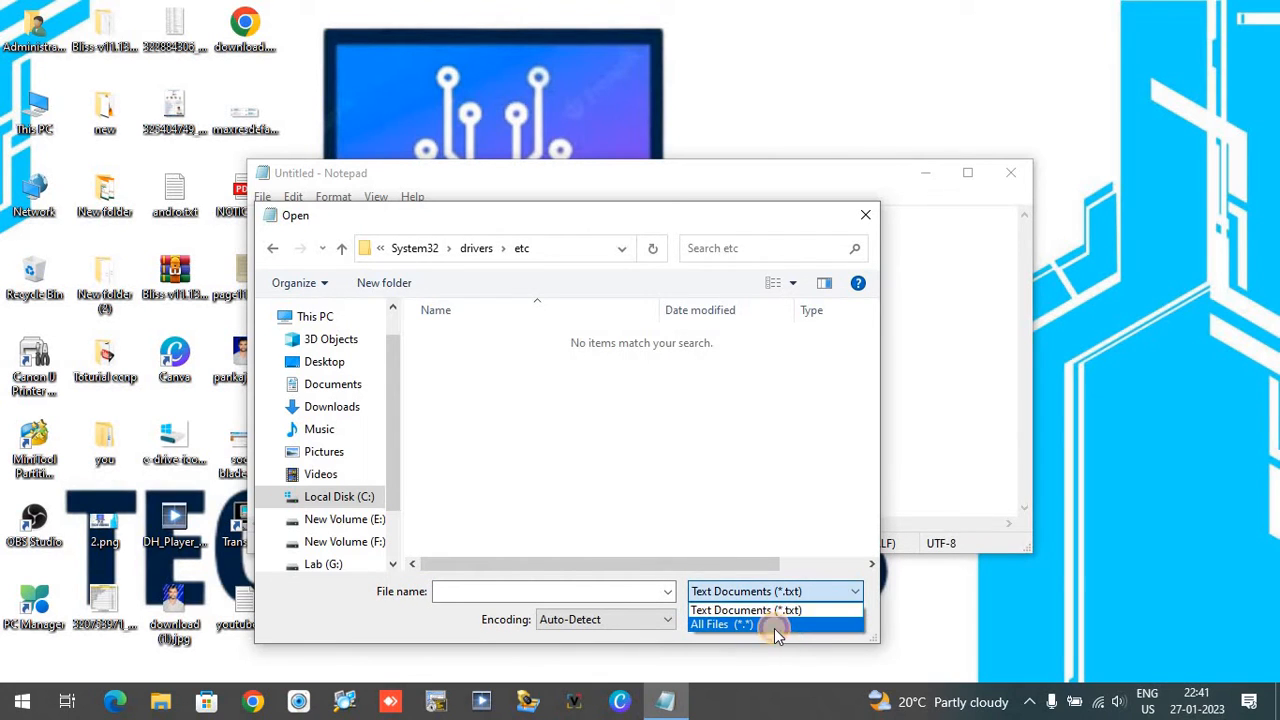
pyautogui.click(776, 626)
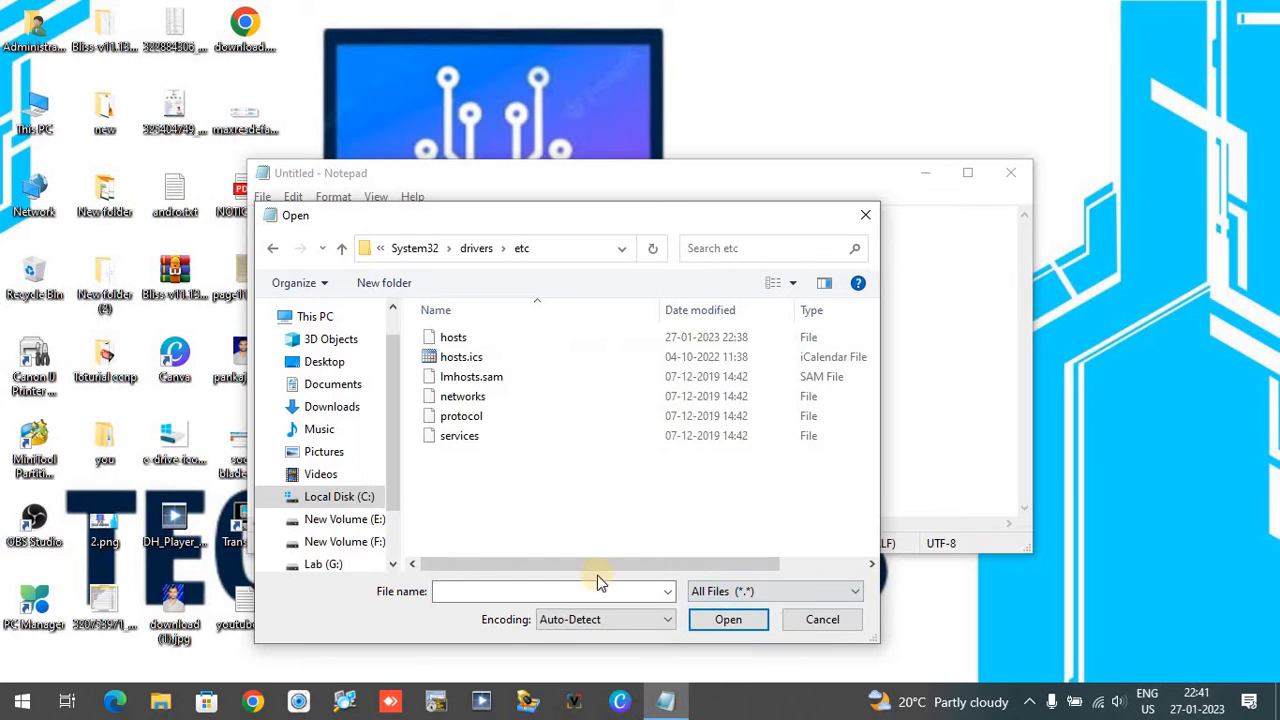
pyautogui.doubleClick(480, 339)
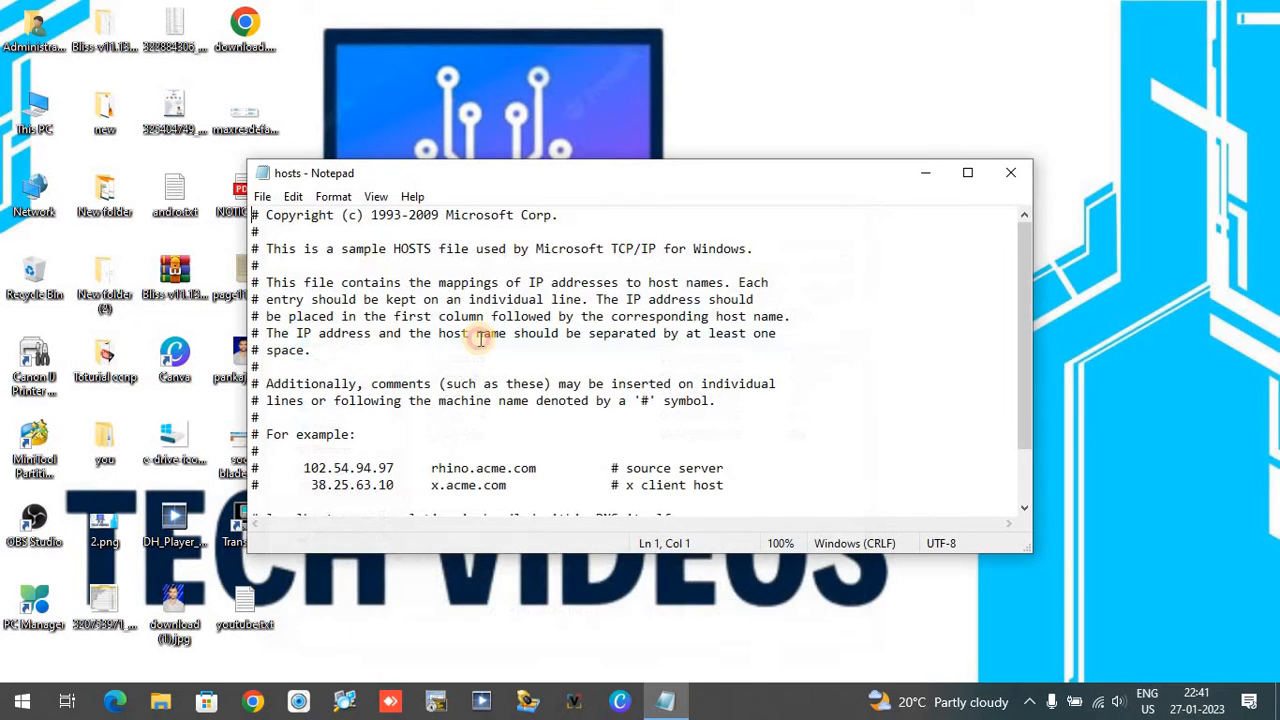
pyautogui.click(968, 175)
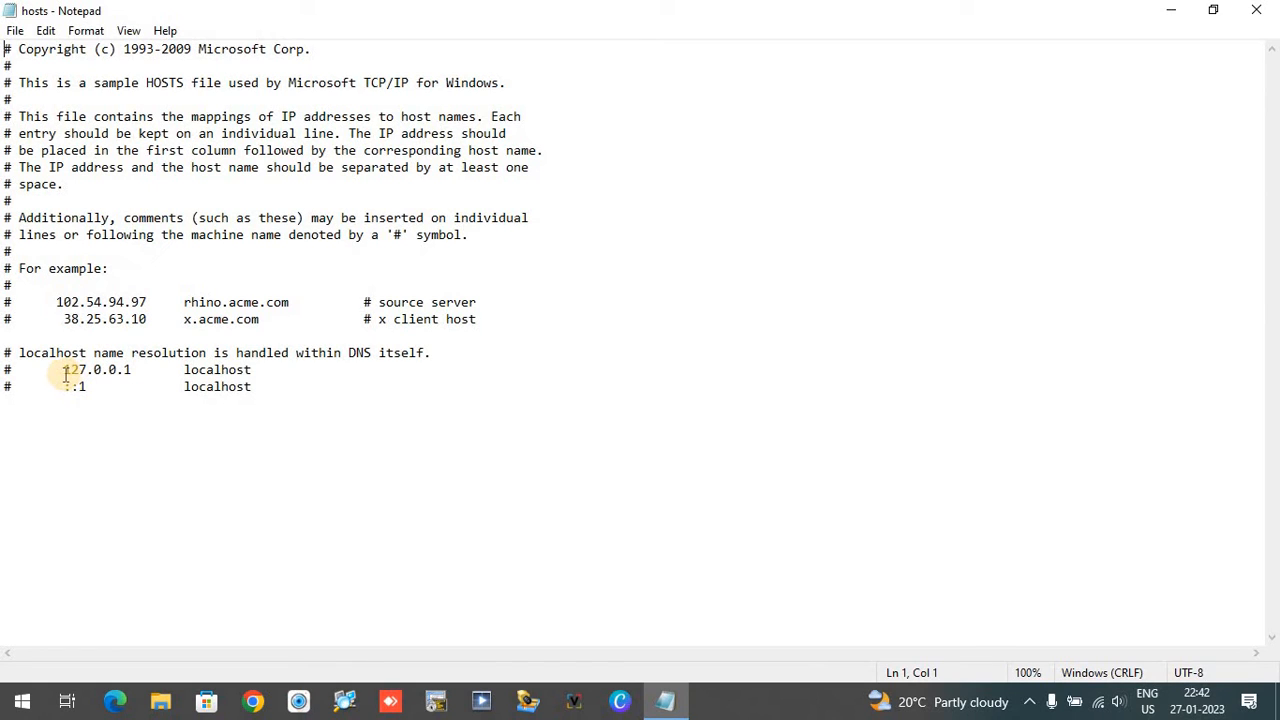
# Step: Copy the address 127.0.0.1 from the localhost line onto the empty line below the ::1 entry
pyautogui.moveTo(63, 370); pyautogui.dragTo(134, 366)
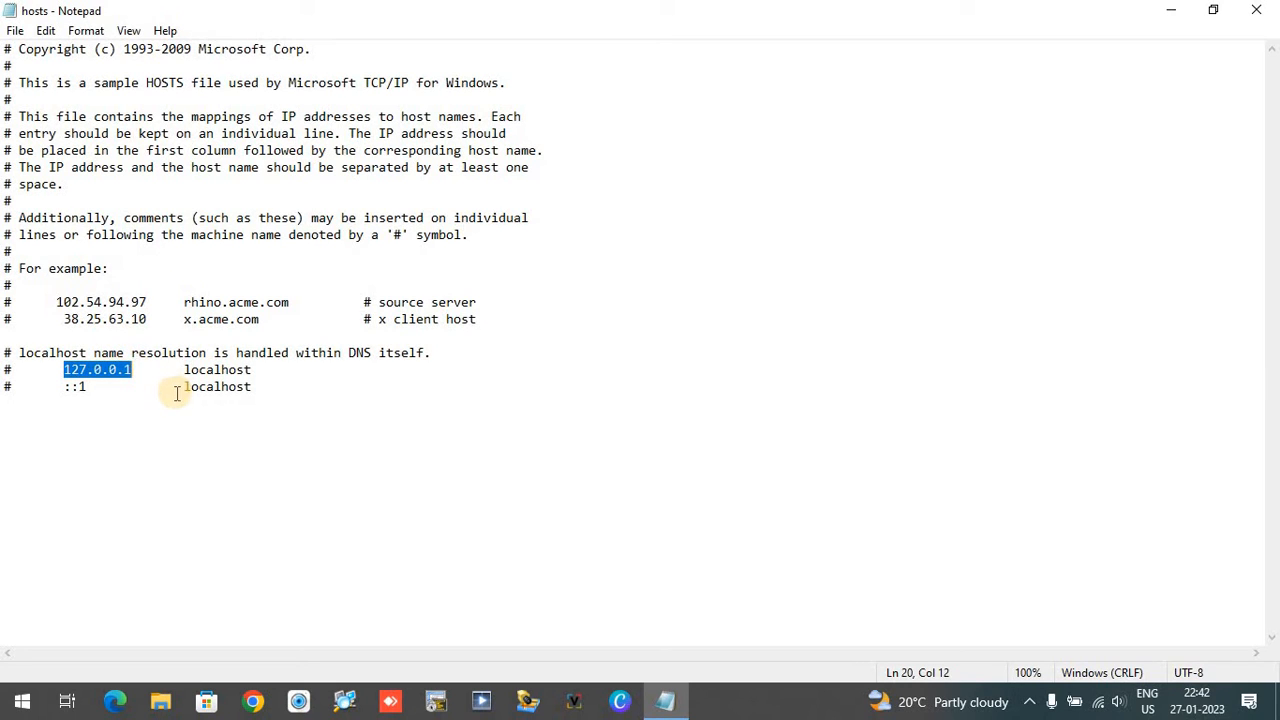
pyautogui.rightClick(108, 372)
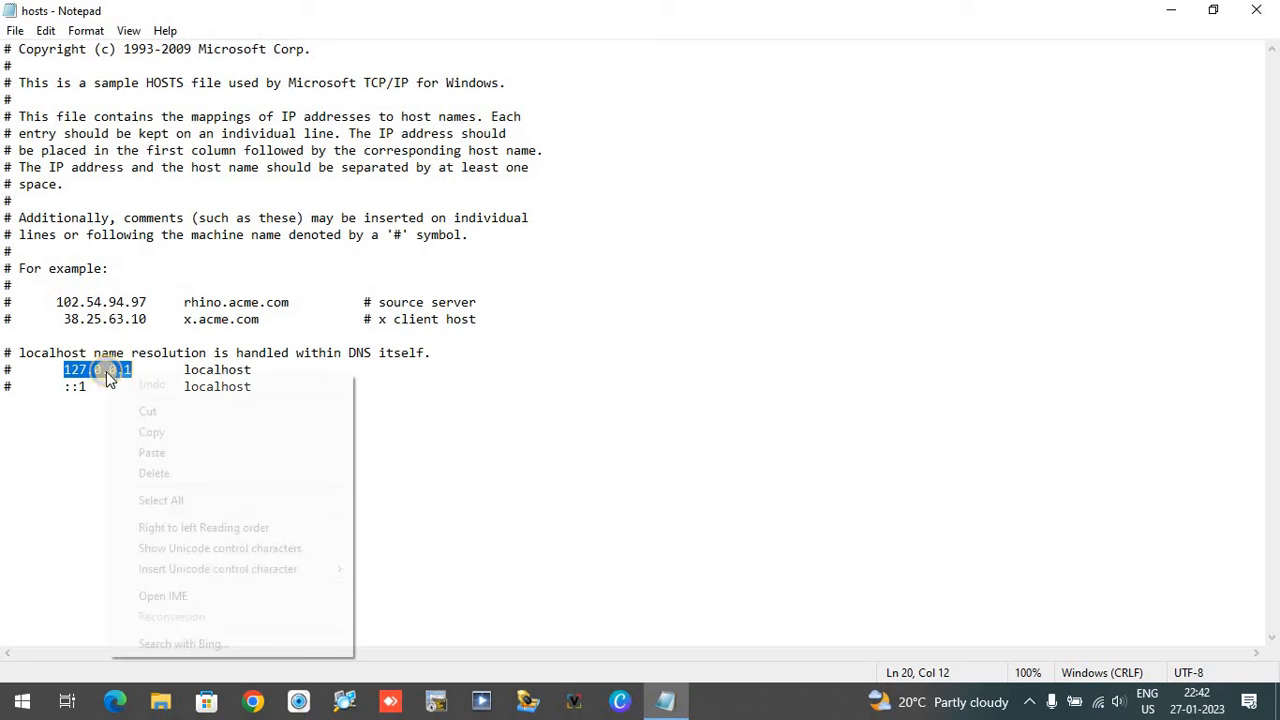
pyautogui.click(162, 431)
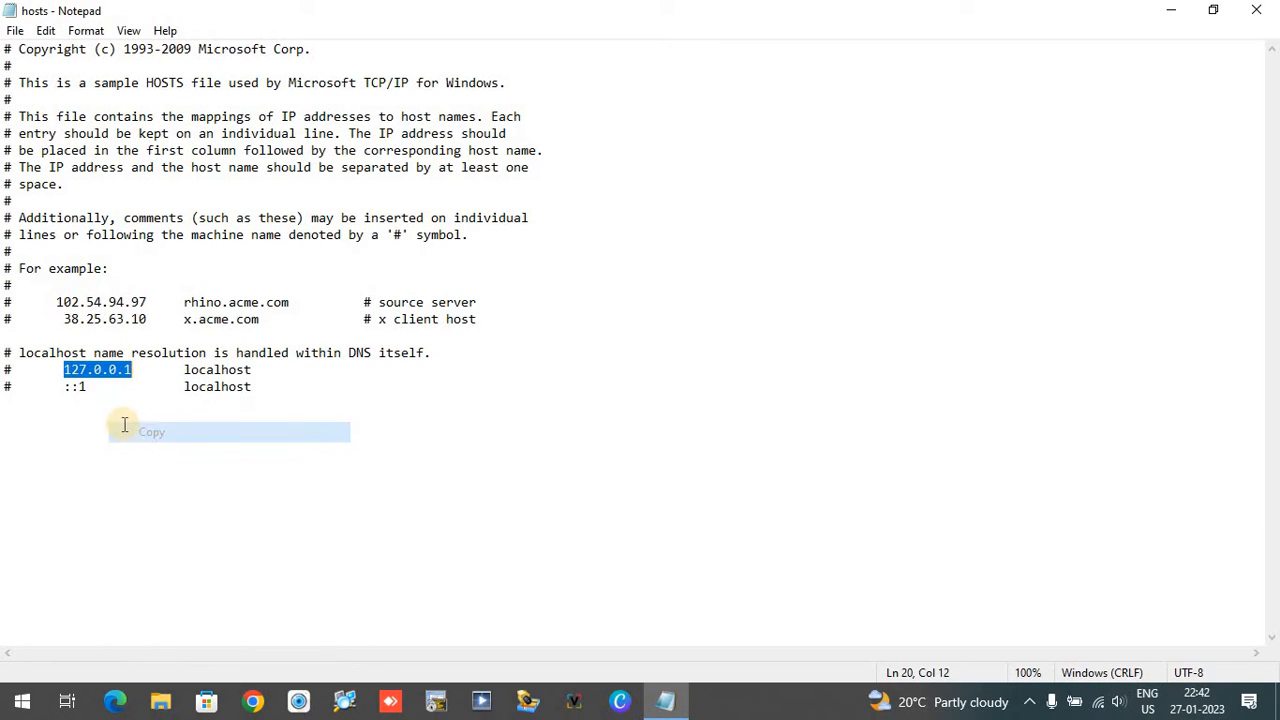
pyautogui.click(64, 408)
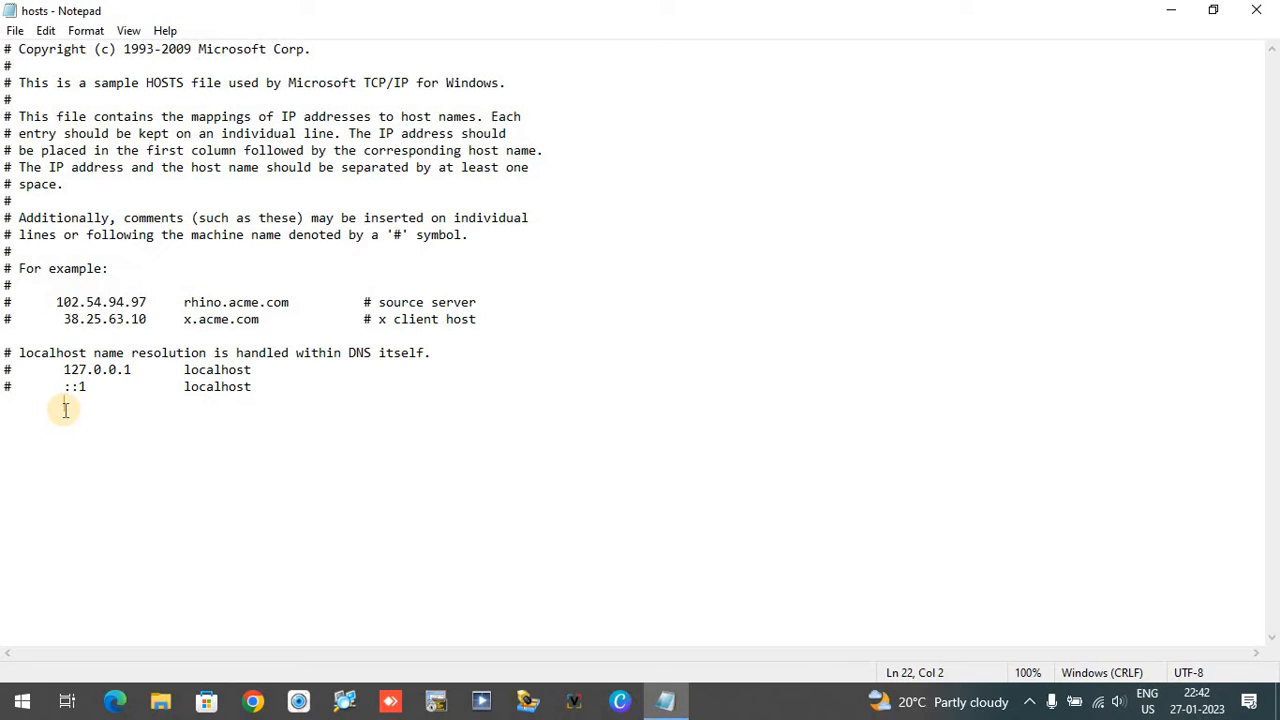
pyautogui.hotkey('ctrl', 'v')
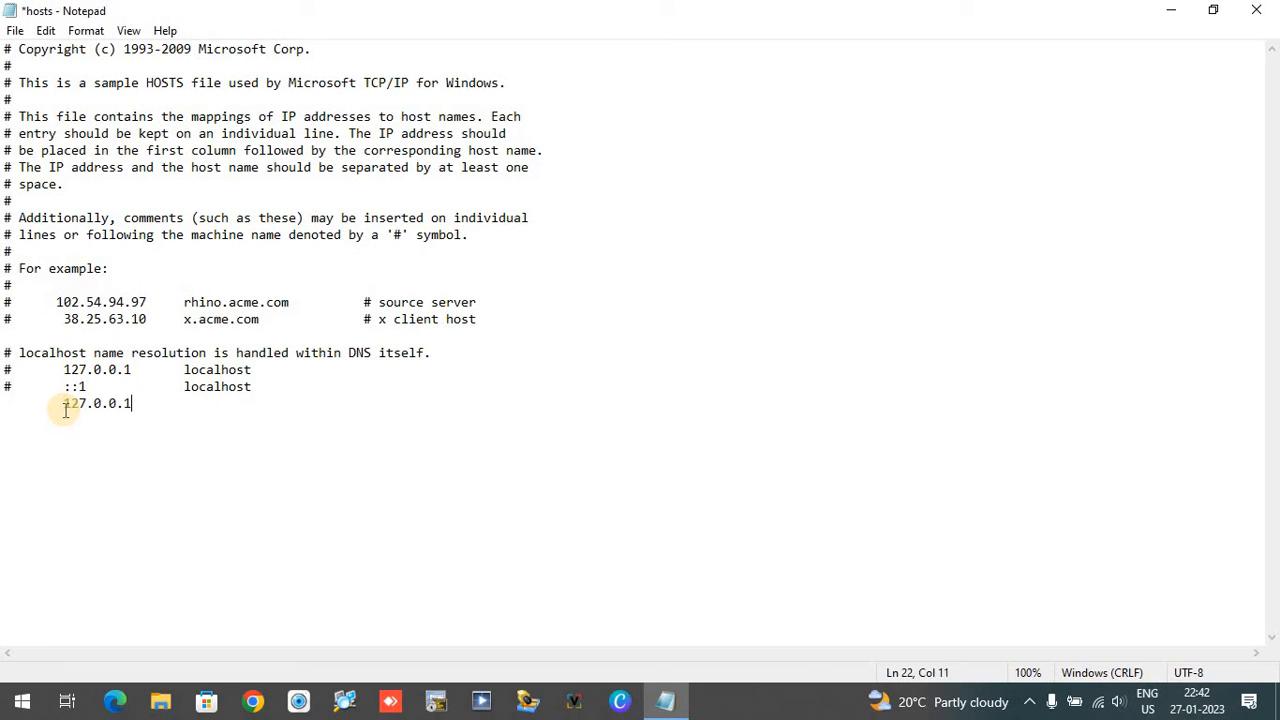
# Step: Change the last digit of the address on the new line so it reads 127.0.0.2
pyautogui.click(128, 369)
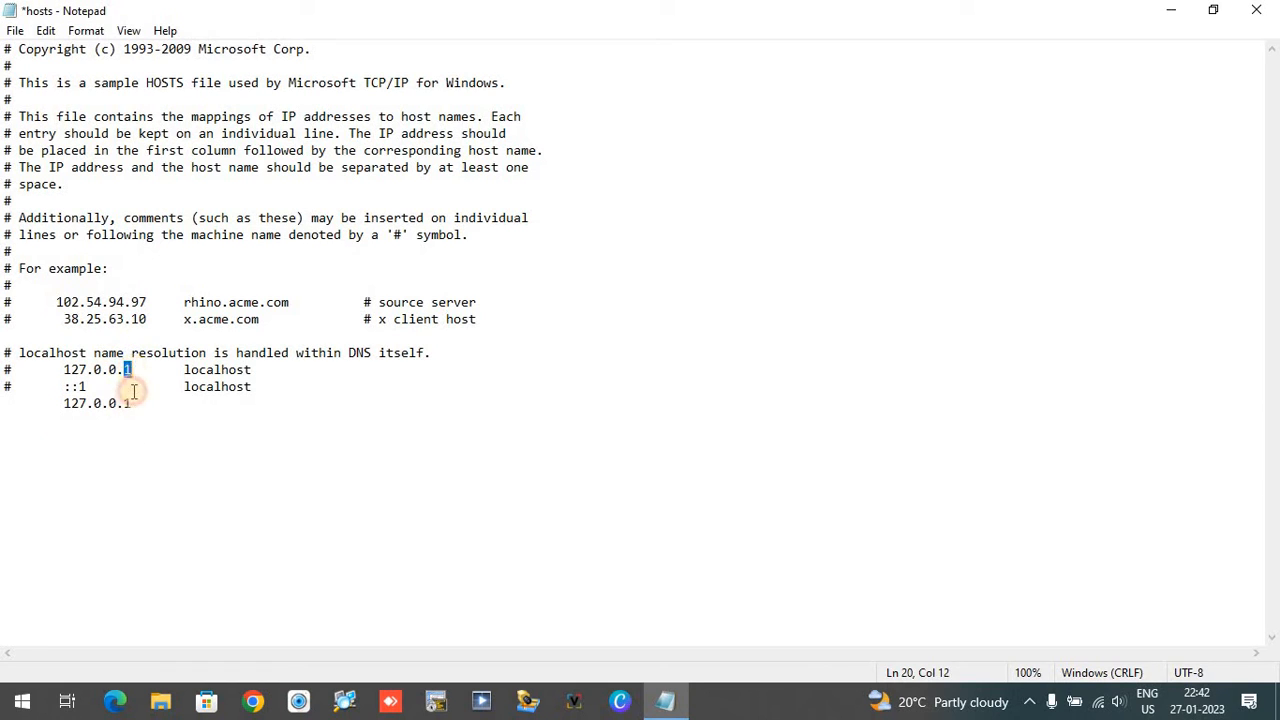
pyautogui.click(133, 403)
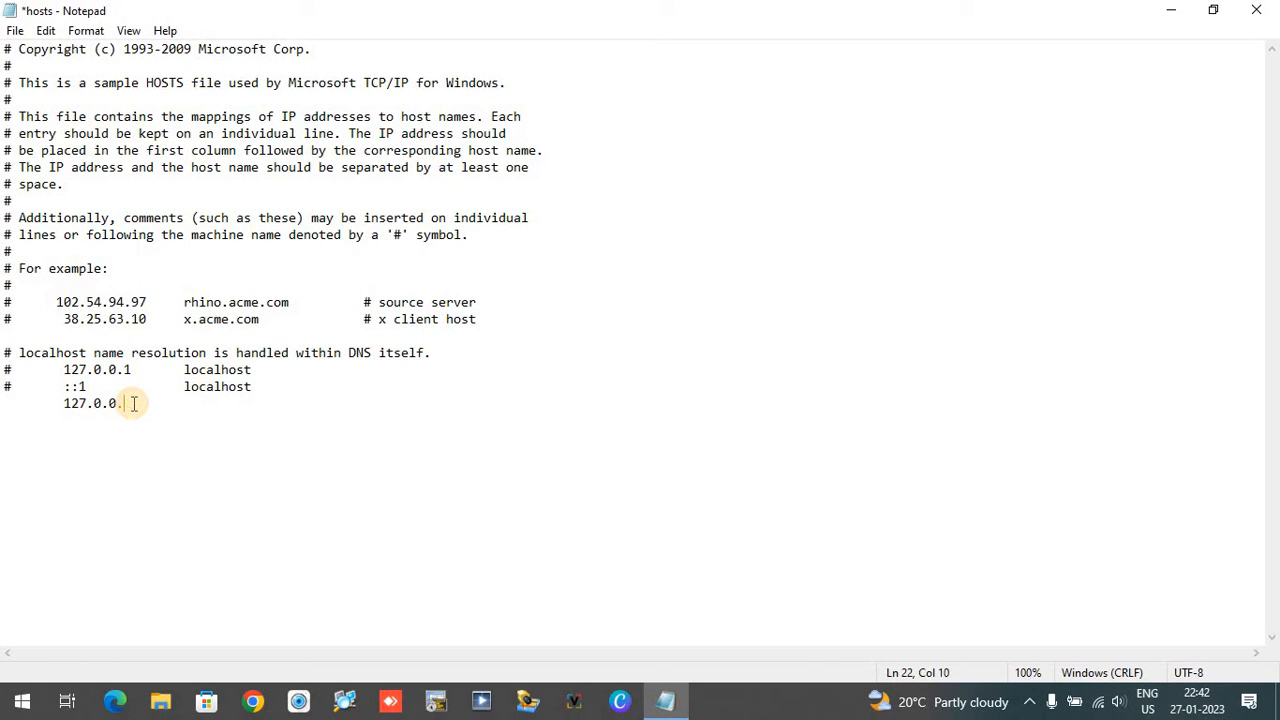
pyautogui.write('2')
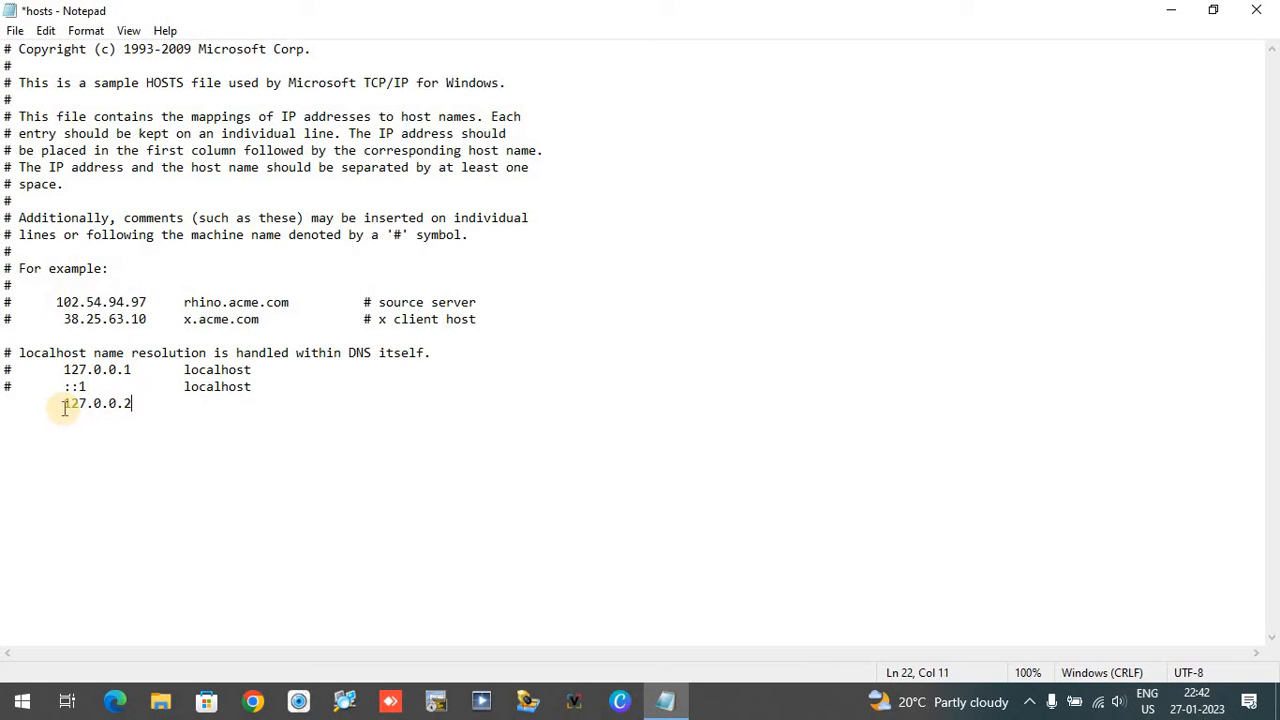
pyautogui.moveTo(64, 405); pyautogui.dragTo(134, 410)
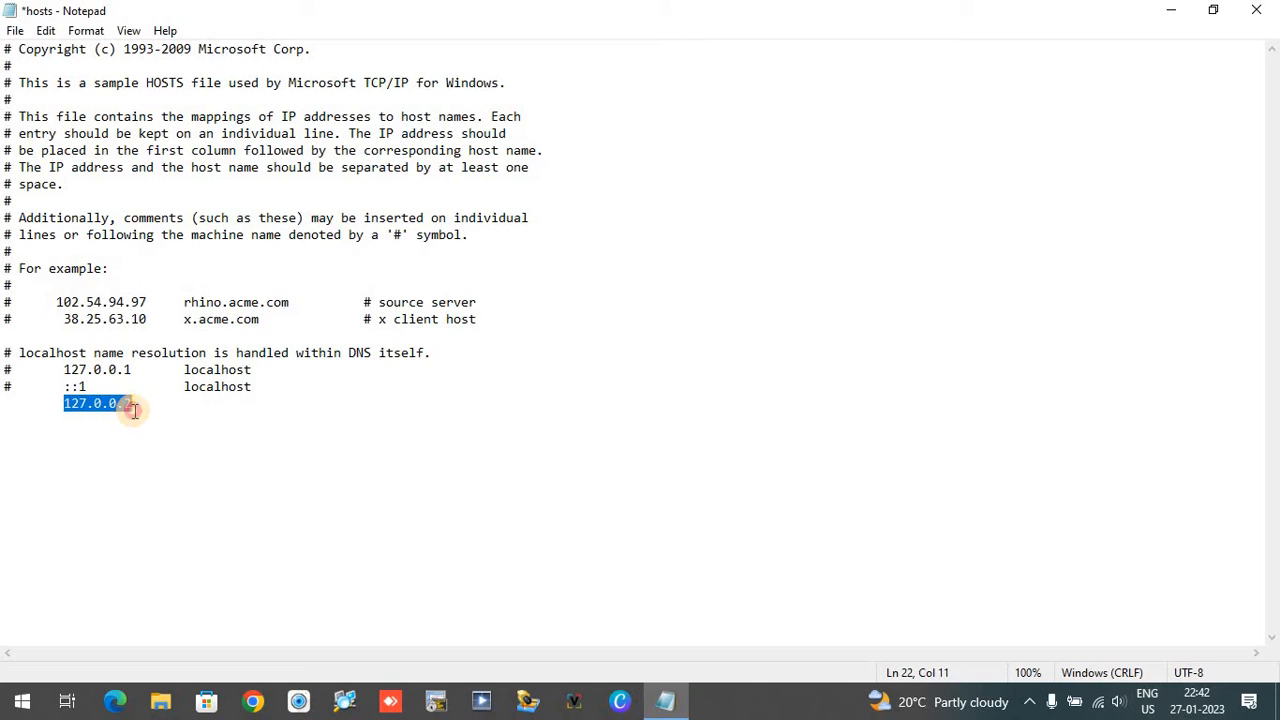
pyautogui.click(189, 403)
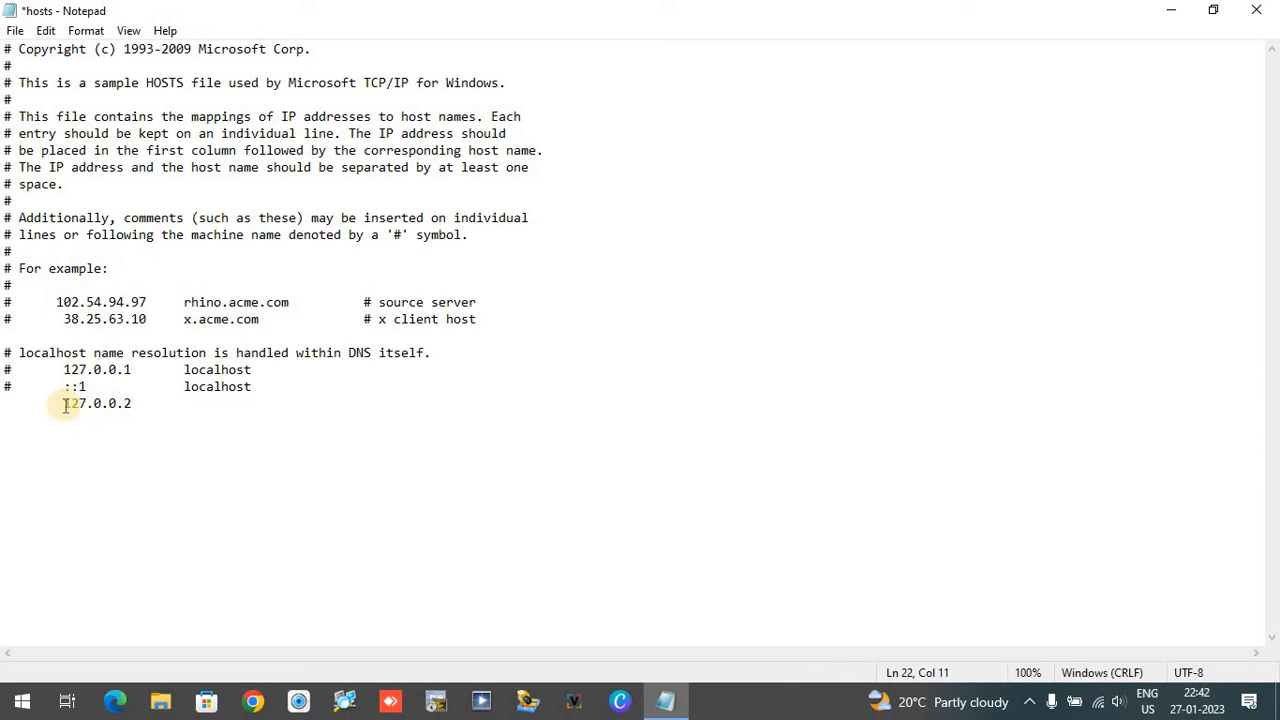
pyautogui.moveTo(64, 404); pyautogui.dragTo(130, 404)
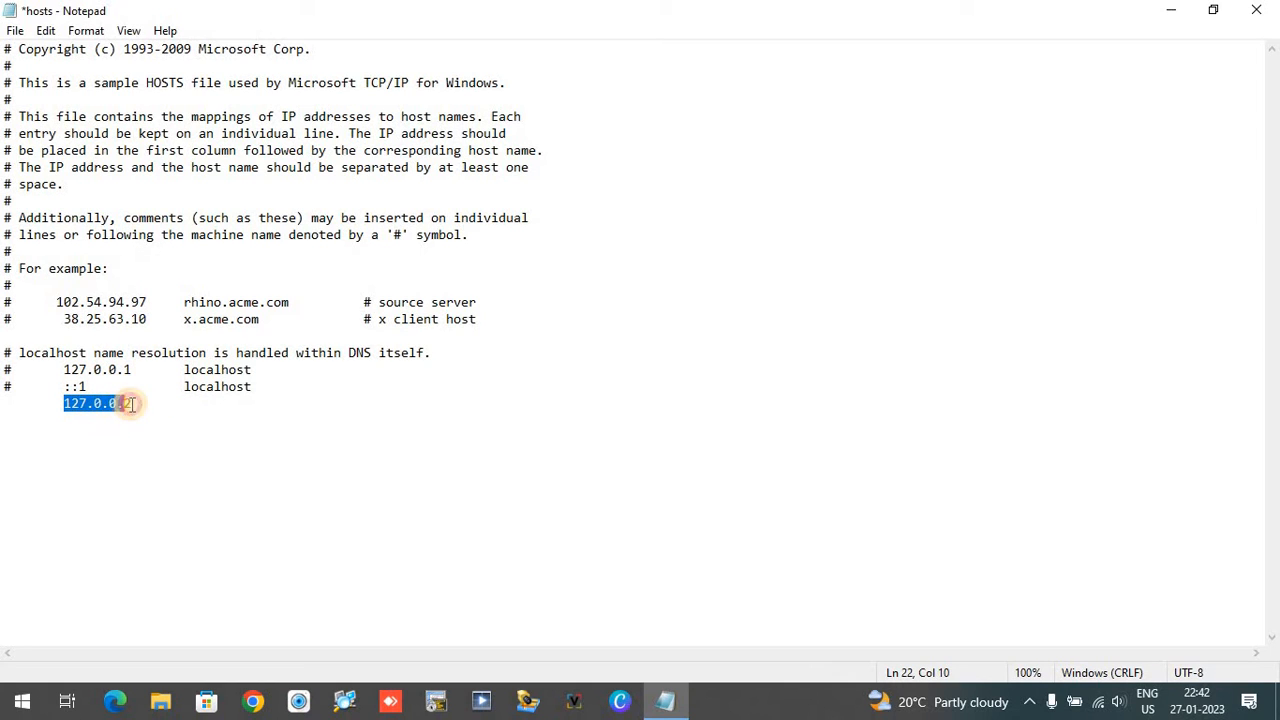
pyautogui.click(81, 420)
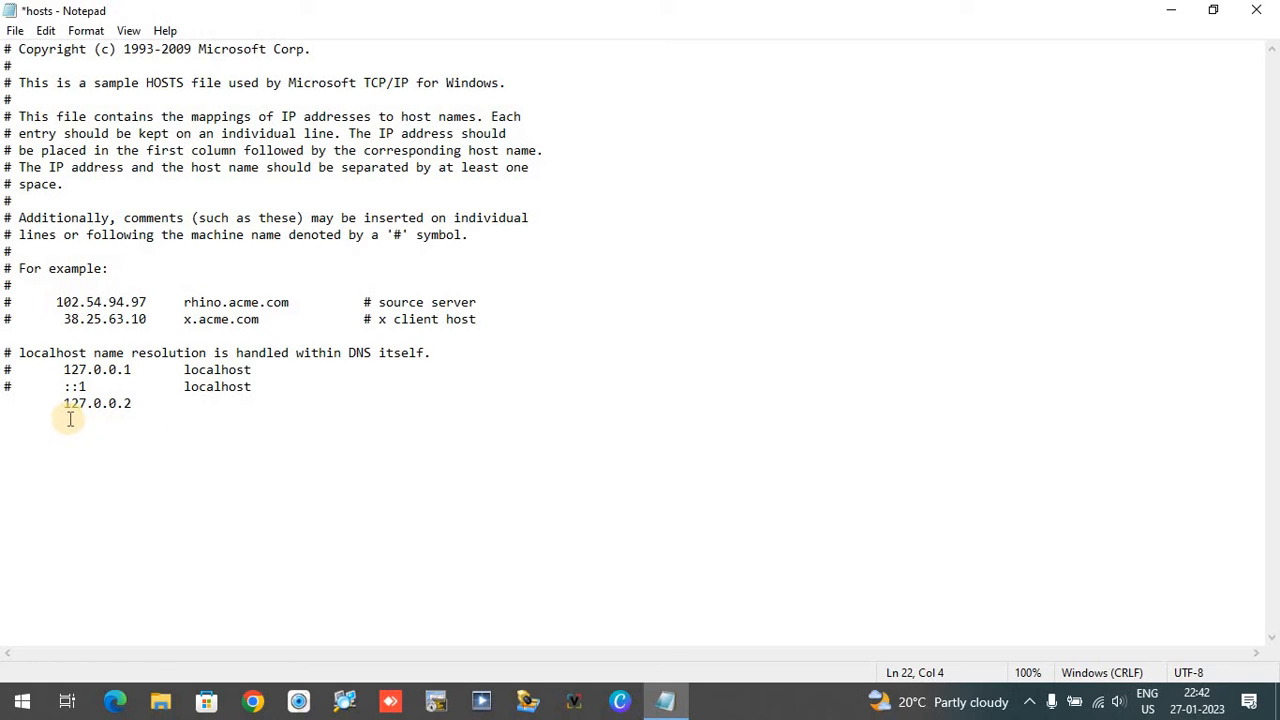
pyautogui.moveTo(70, 404); pyautogui.dragTo(102, 410)
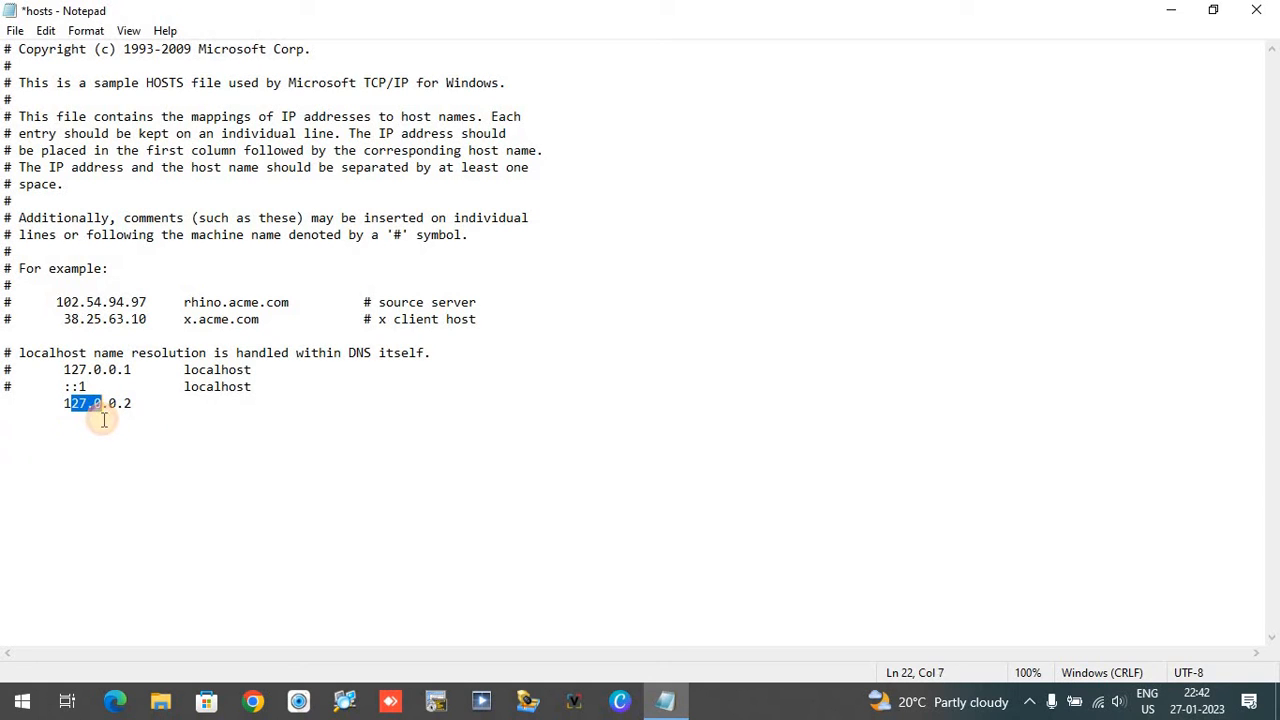
pyautogui.click(190, 407)
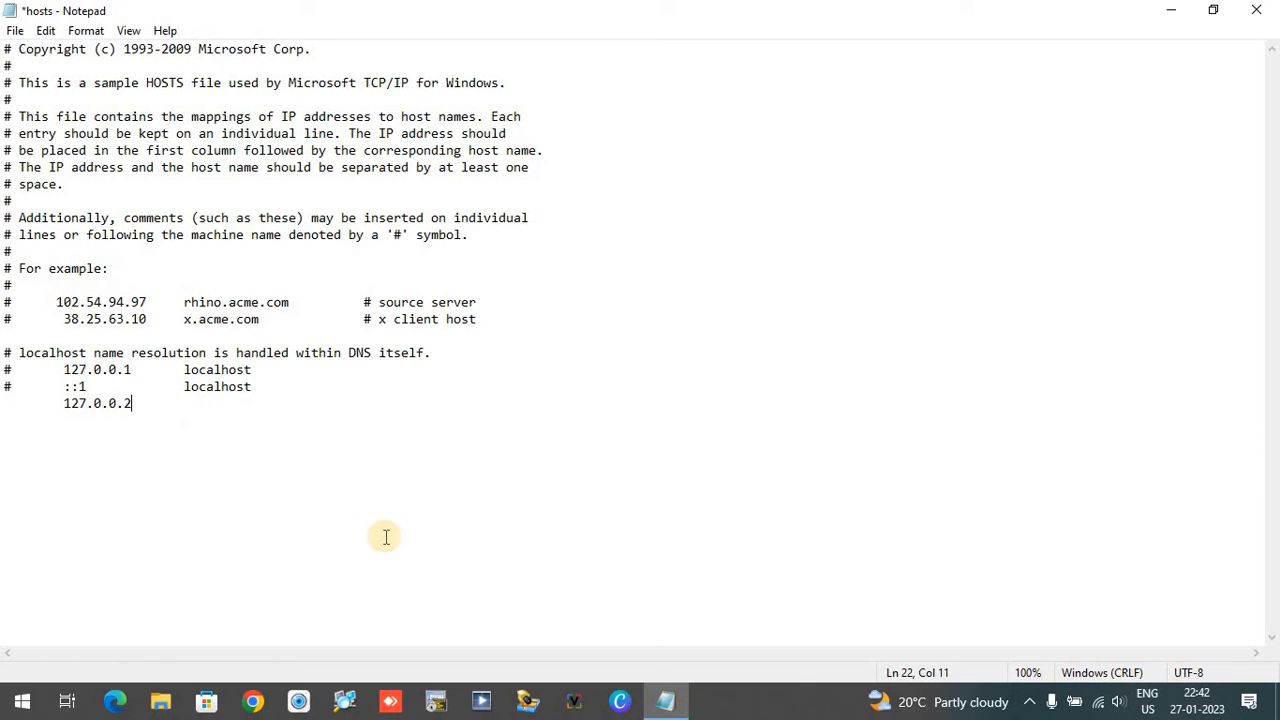
# Step: Switch to Chrome and open the bookmarked Flipkart website
pyautogui.click(257, 706)
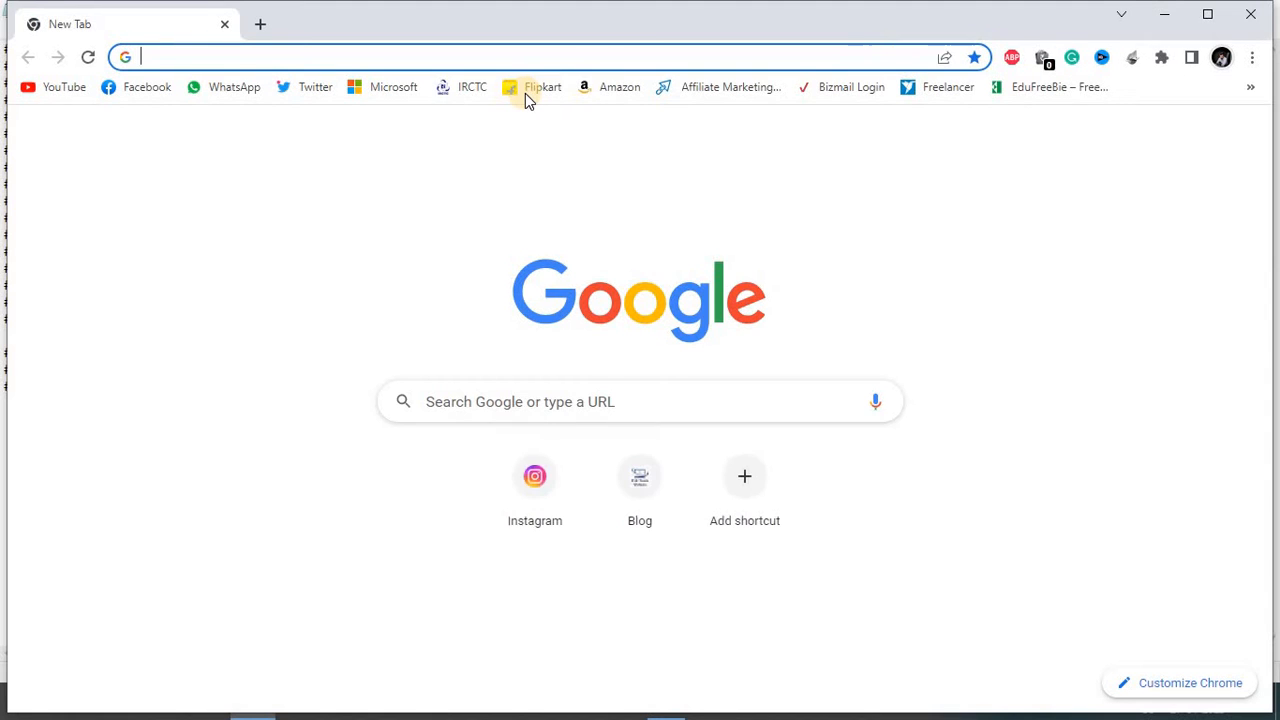
pyautogui.click(525, 93)
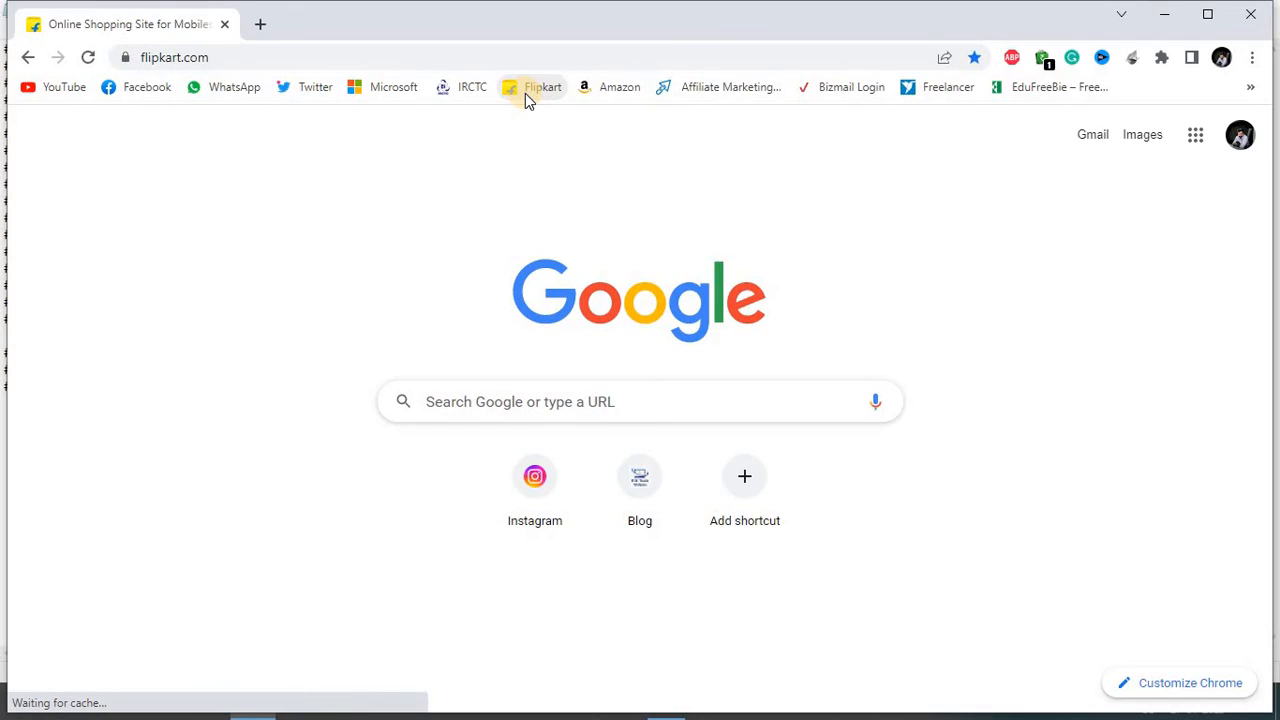
pyautogui.scroll(-20, 428, 460)
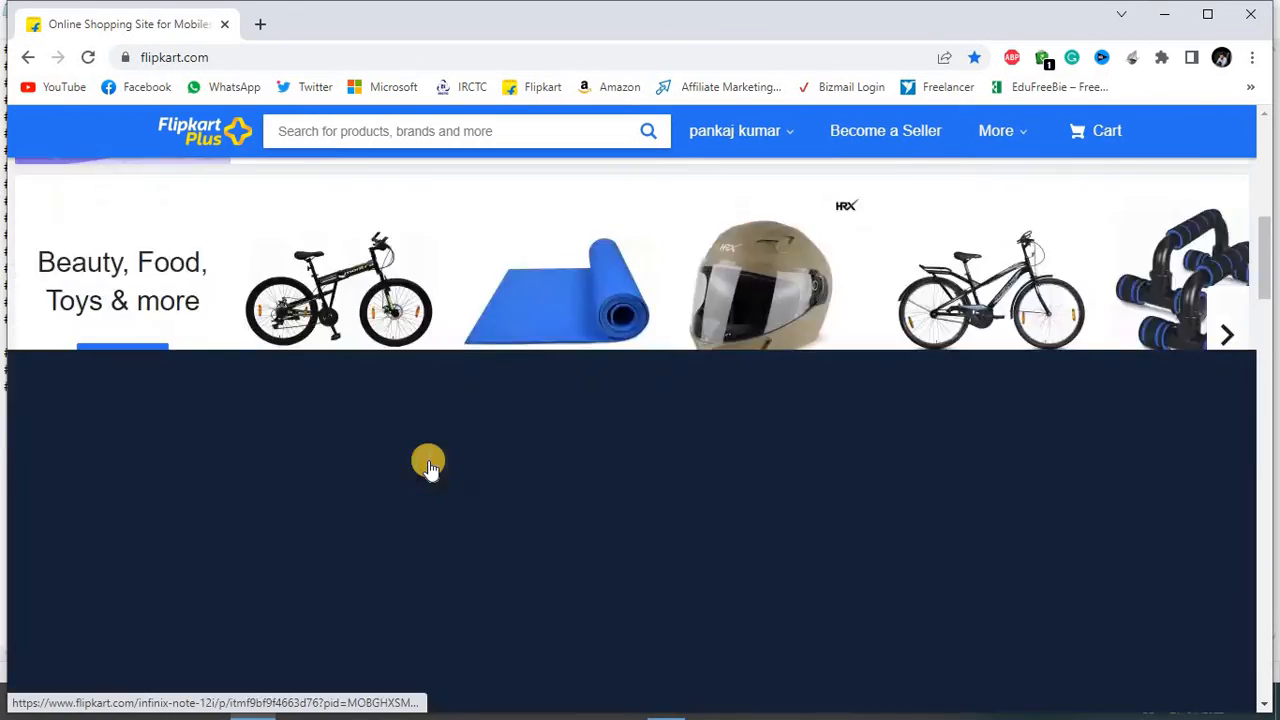
pyautogui.scroll(20, 428, 467)
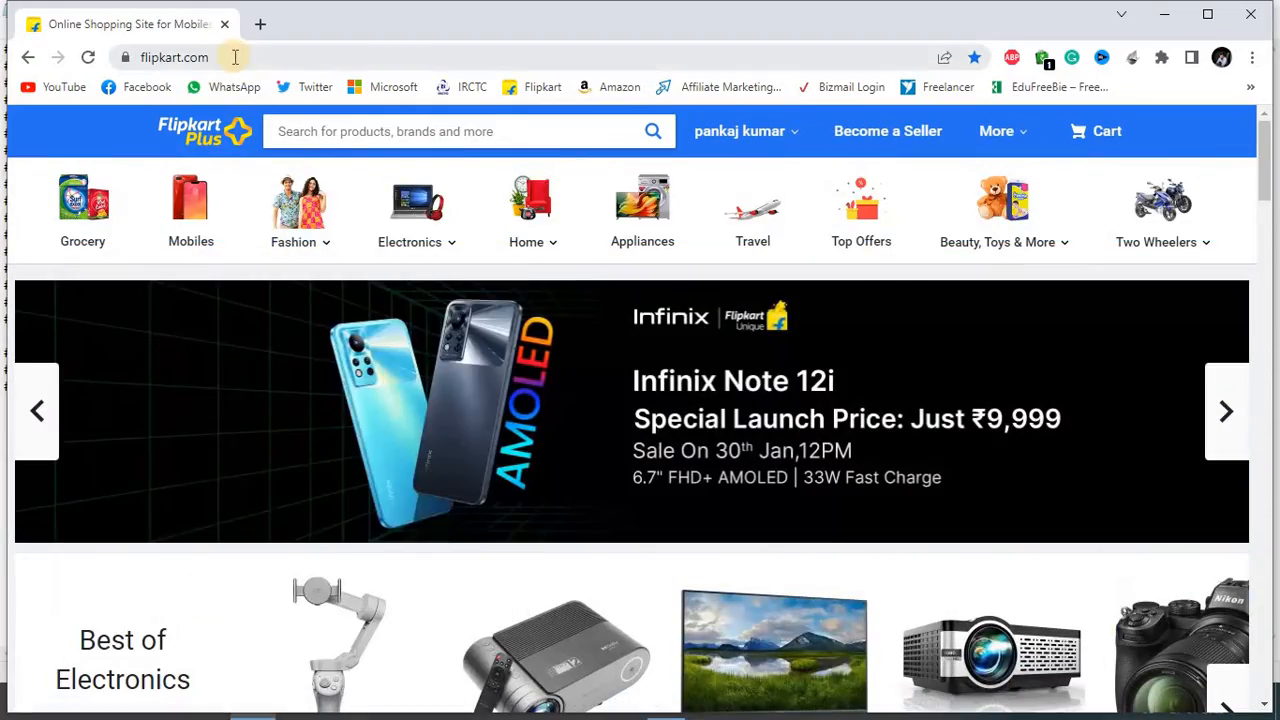
pyautogui.click(235, 57)
pyautogui.click(248, 57)
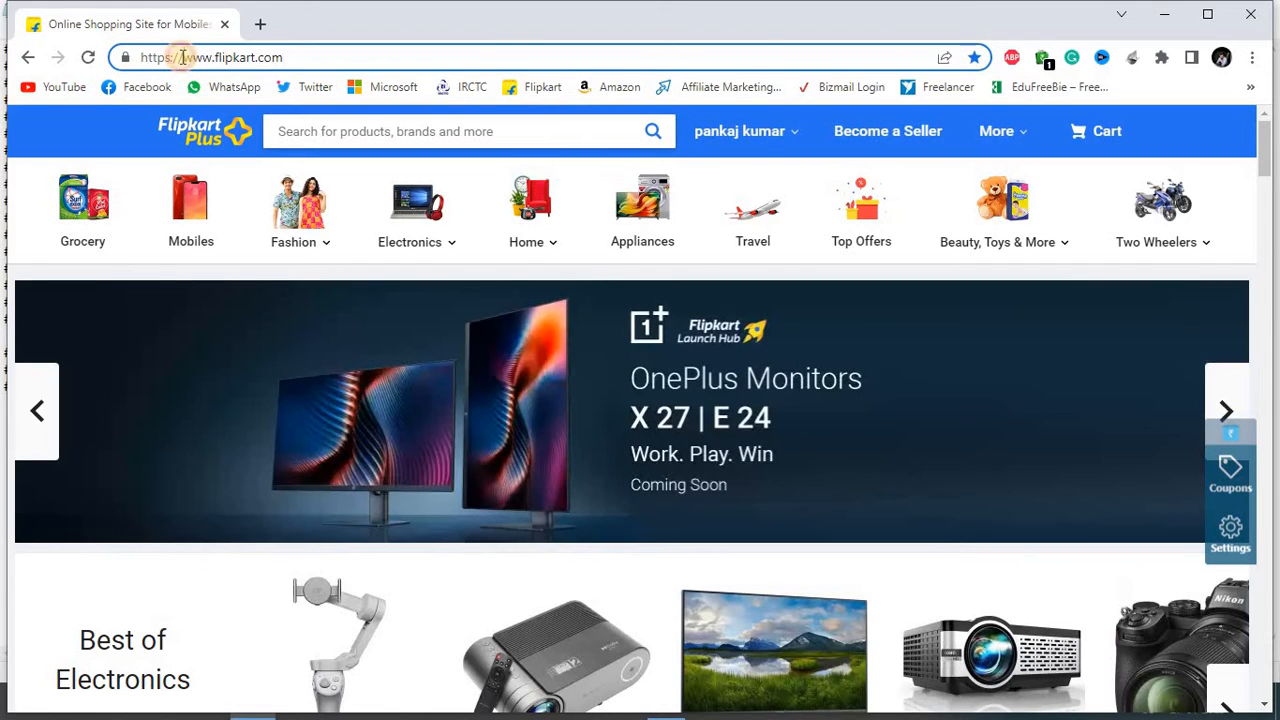
pyautogui.moveTo(183, 57); pyautogui.dragTo(287, 60)
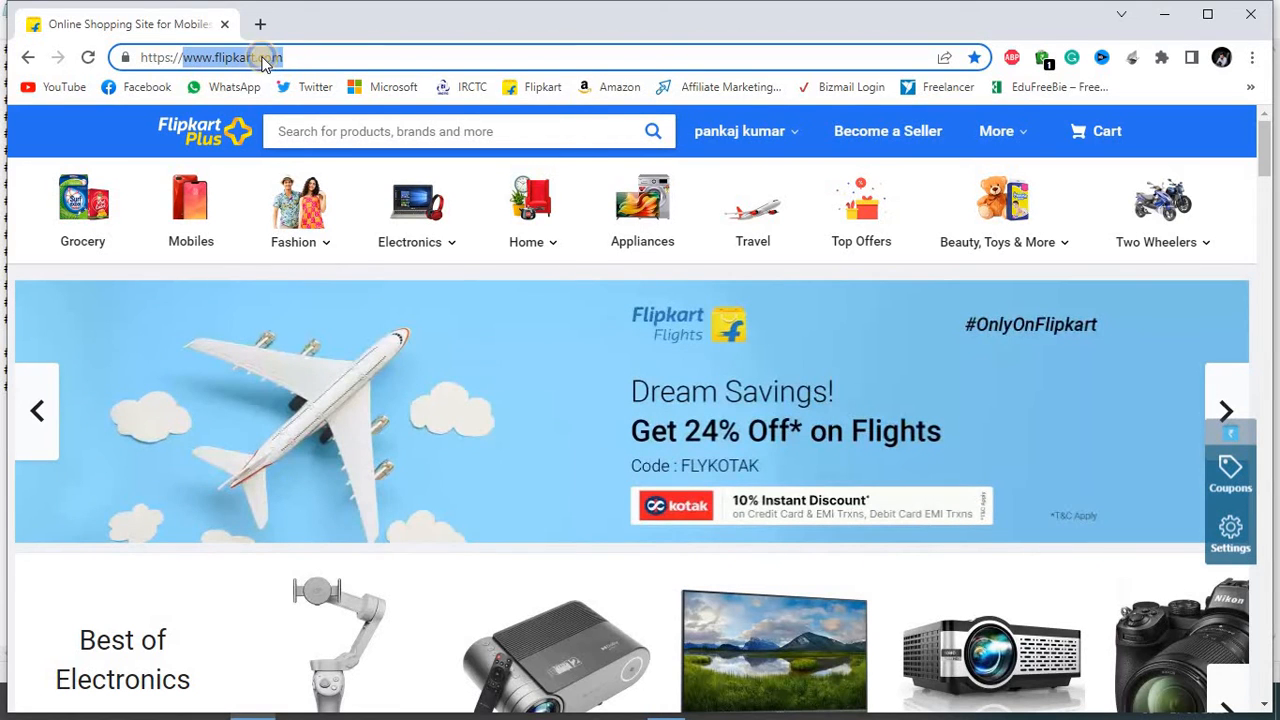
pyautogui.rightClick(265, 60)
pyautogui.click(323, 160)
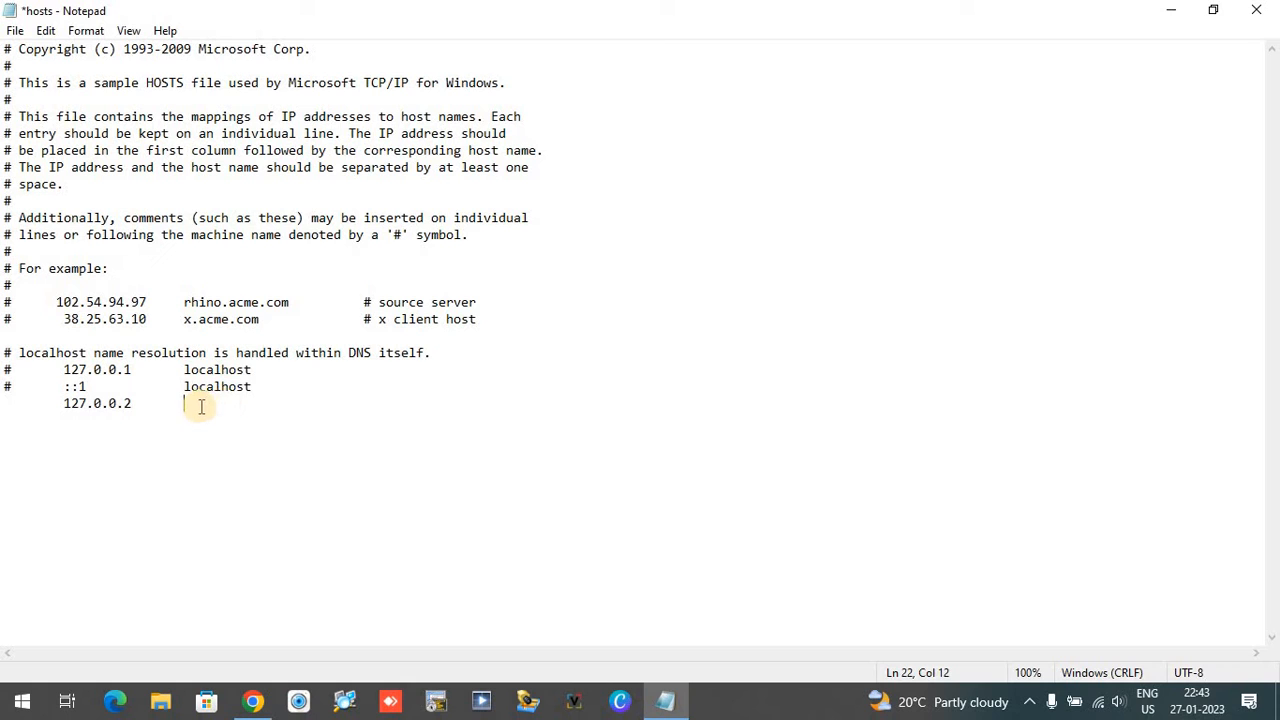
pyautogui.rightClick(200, 409)
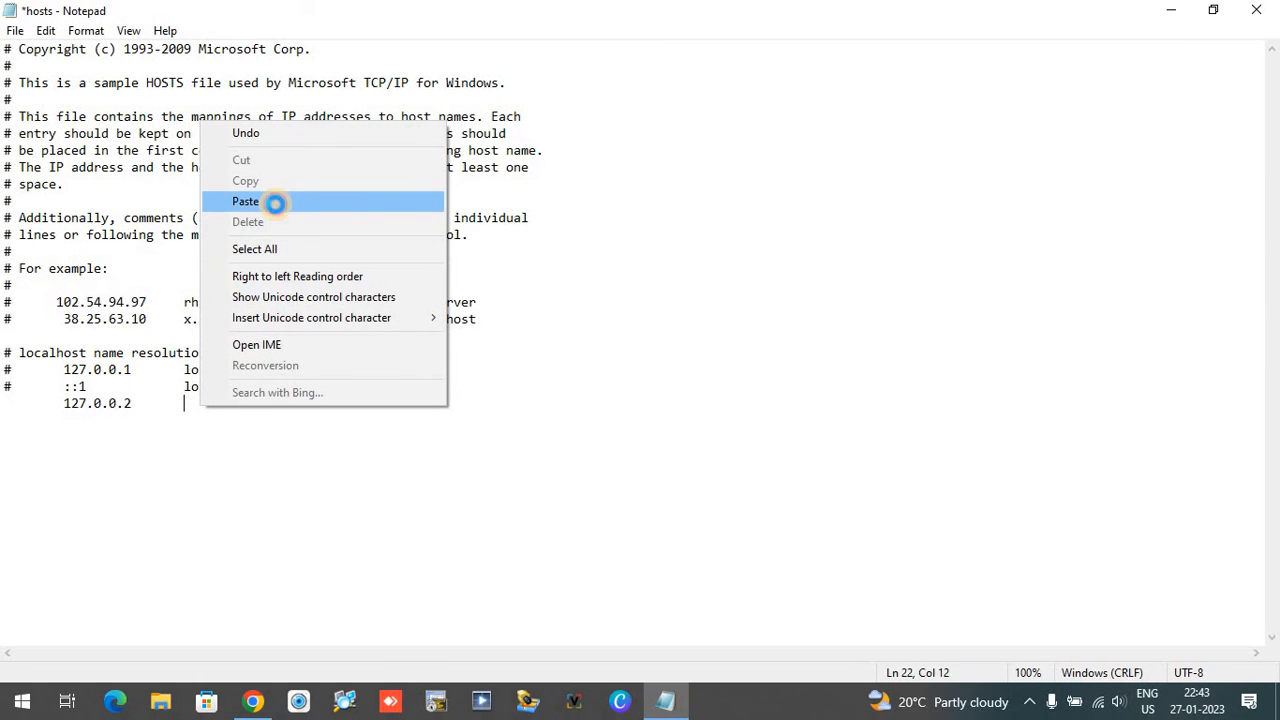
pyautogui.click(274, 203)
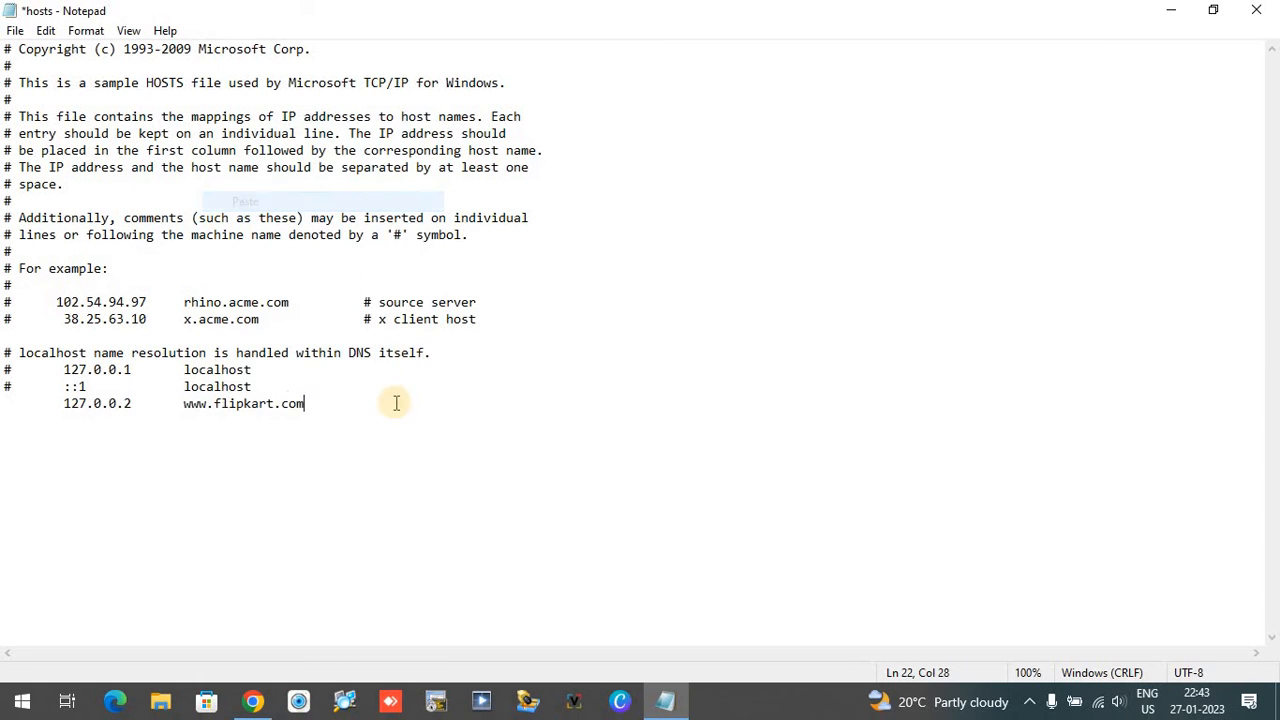
pyautogui.click(14, 34)
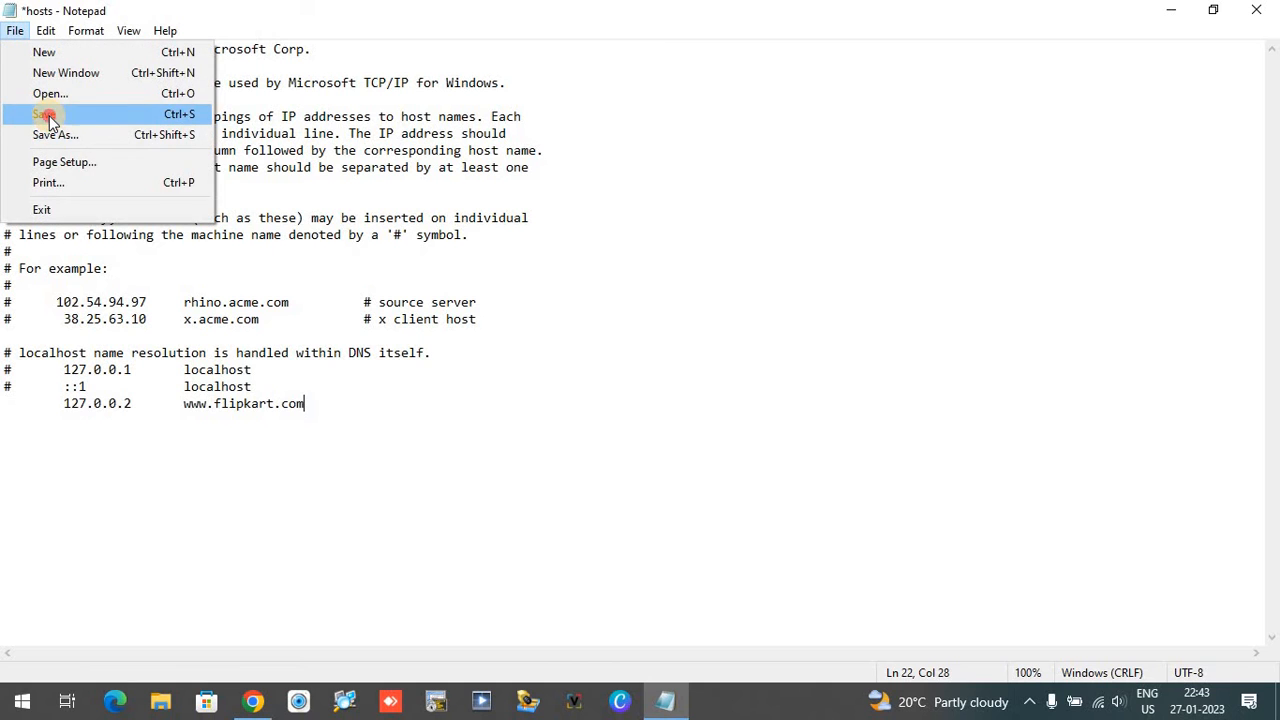
pyautogui.click(49, 115)
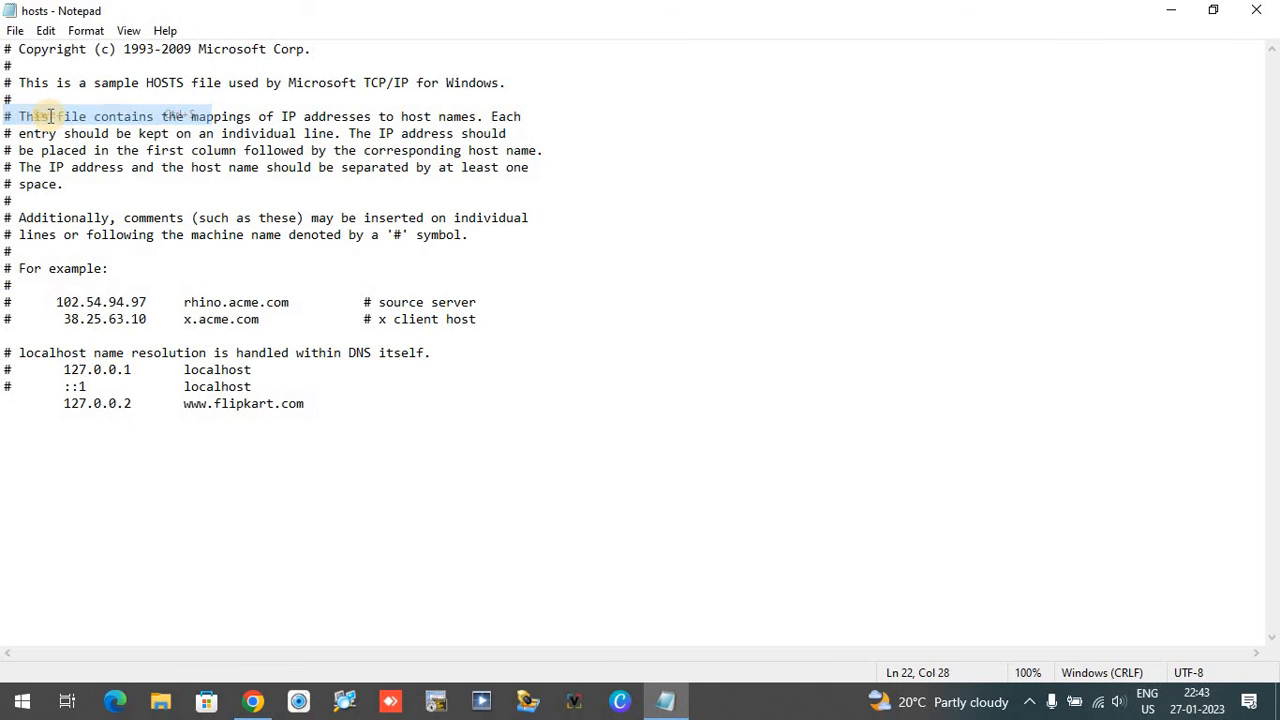
# Step: Switch to Chrome, maximize its window and reload the Flipkart page to test whether its full web address still opens
pyautogui.click(1177, 14)
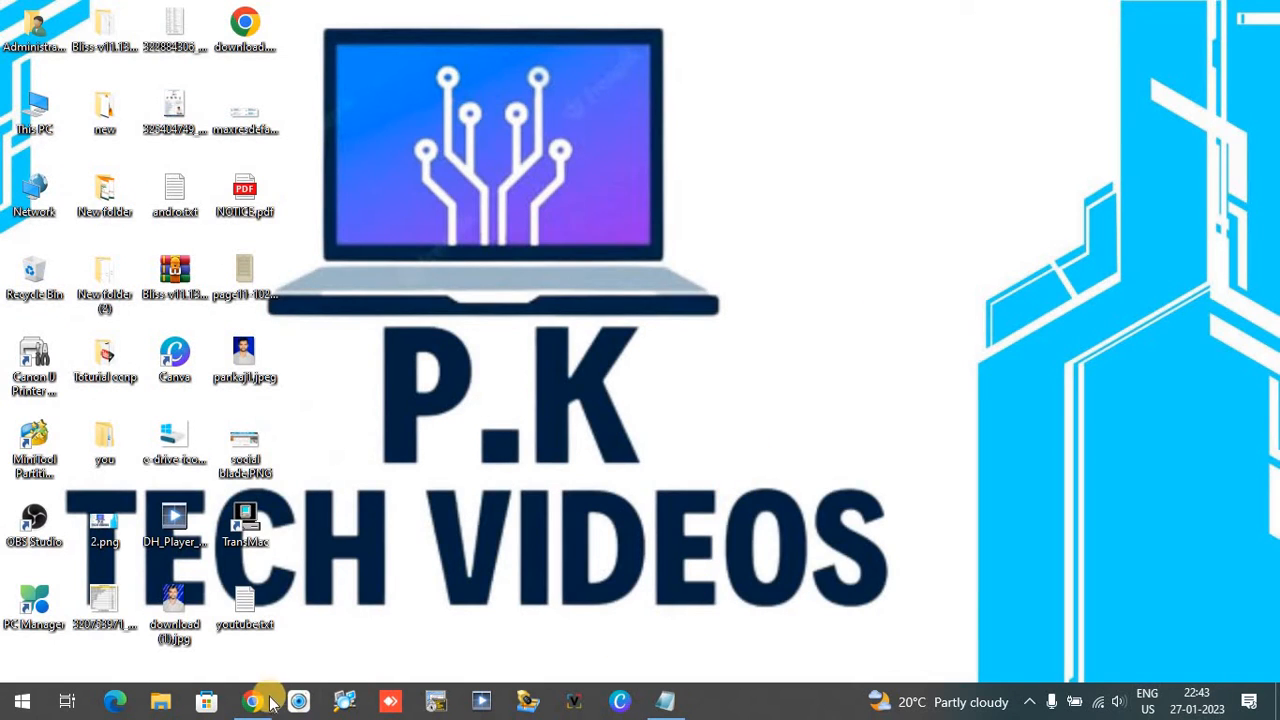
pyautogui.click(257, 705)
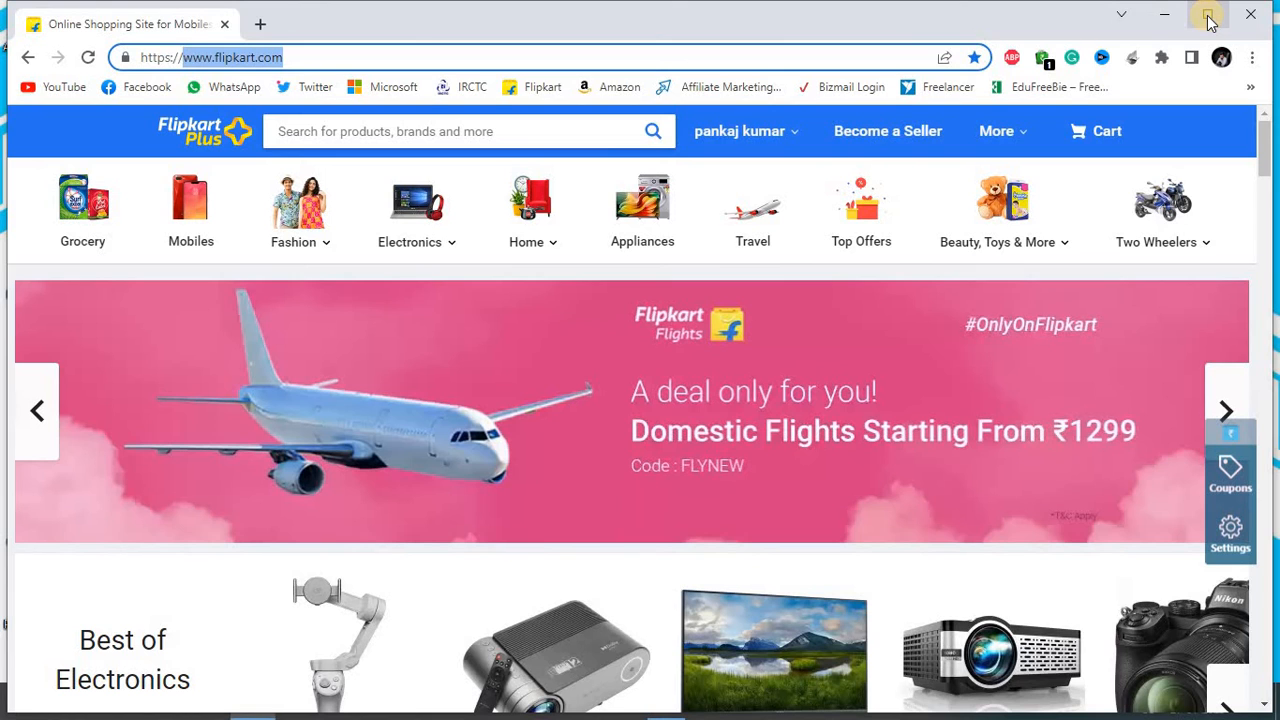
pyautogui.click(1208, 16)
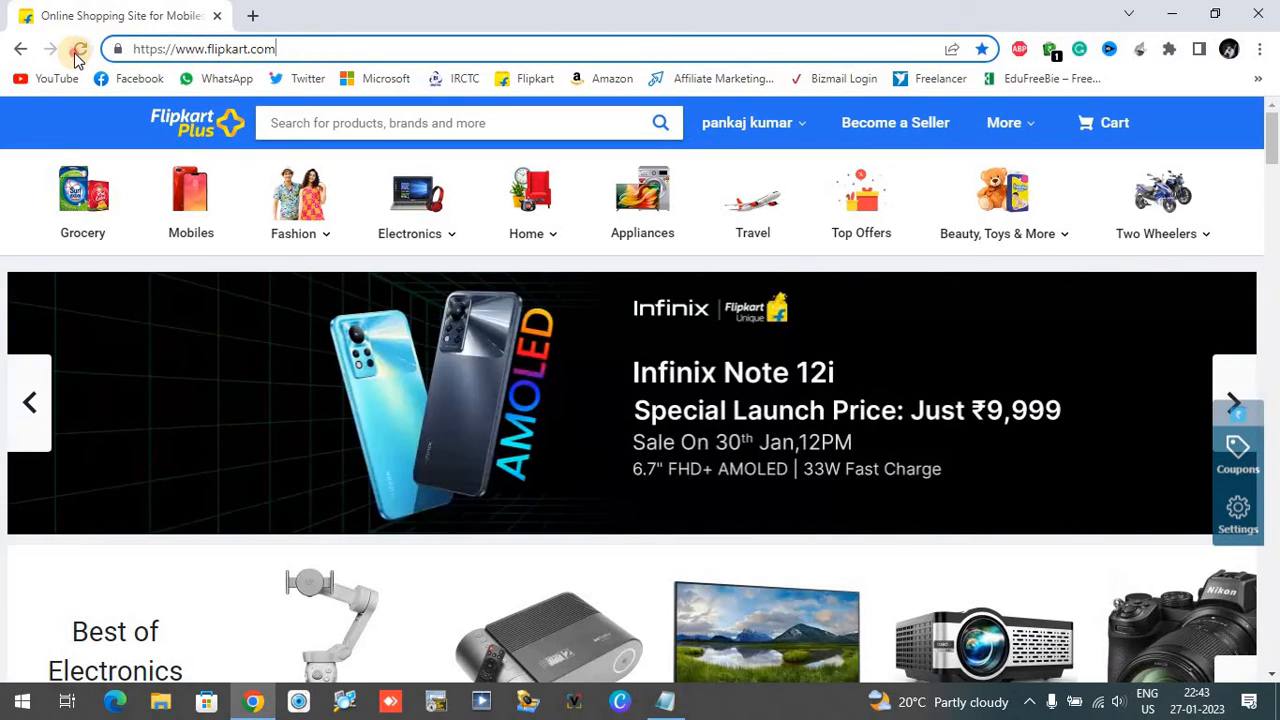
pyautogui.click(79, 52)
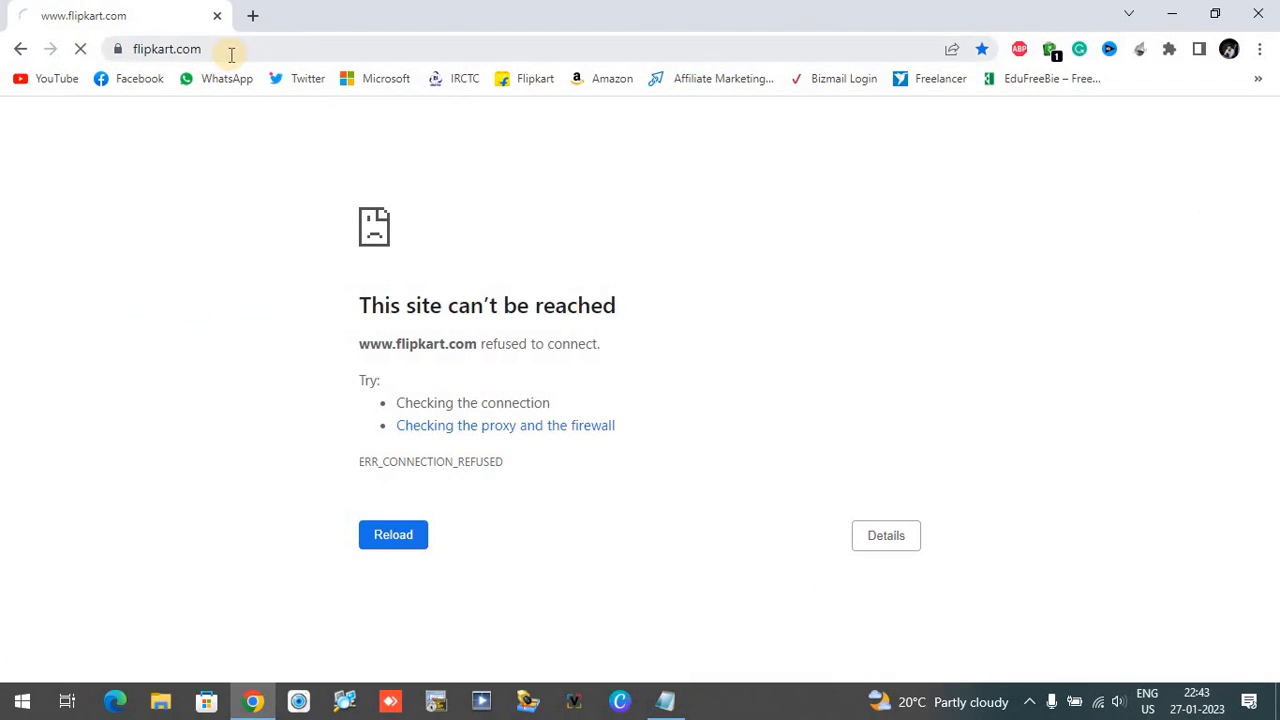
pyautogui.click(230, 52)
pyautogui.click(247, 56)
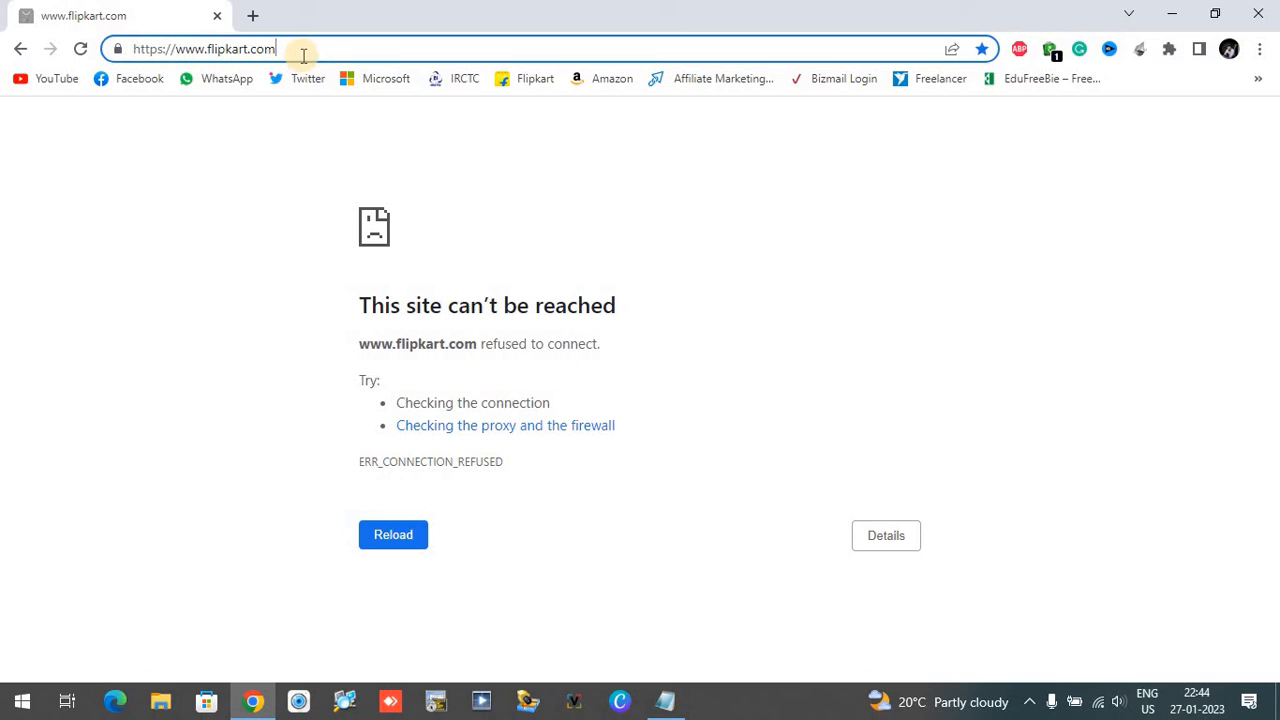
pyautogui.moveTo(303, 55); pyautogui.dragTo(120, 49)
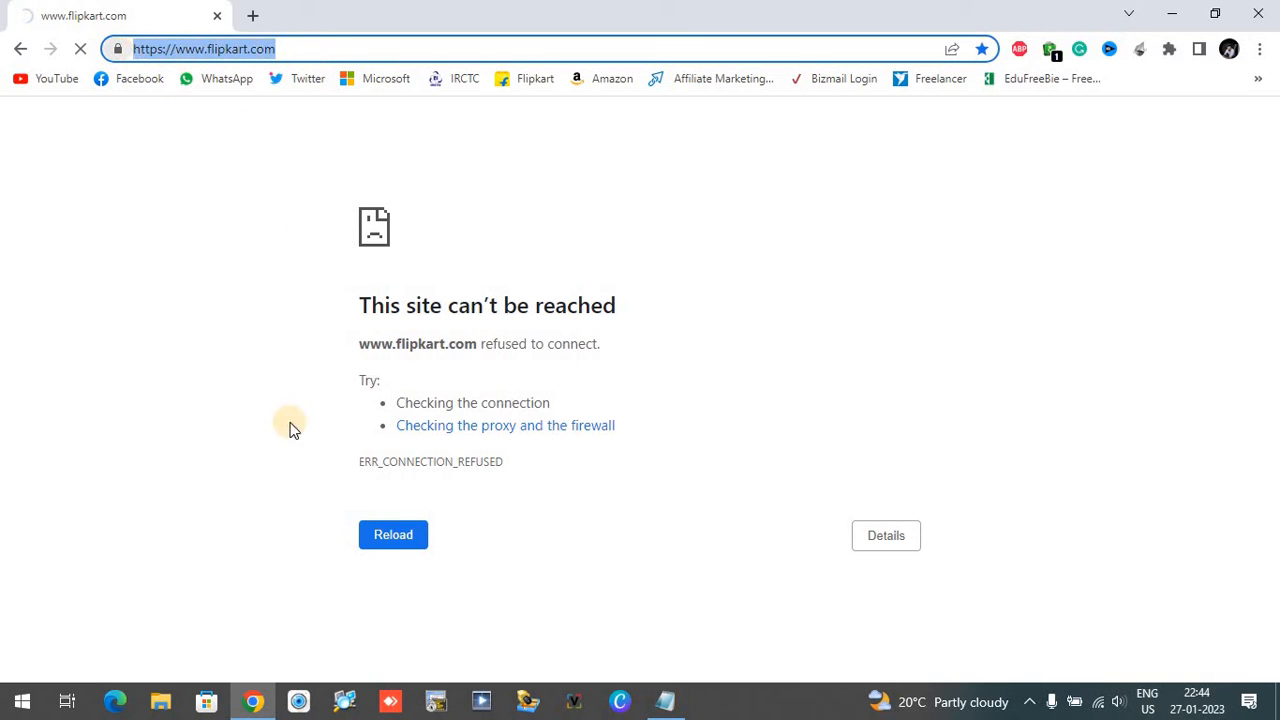
pyautogui.click(667, 703)
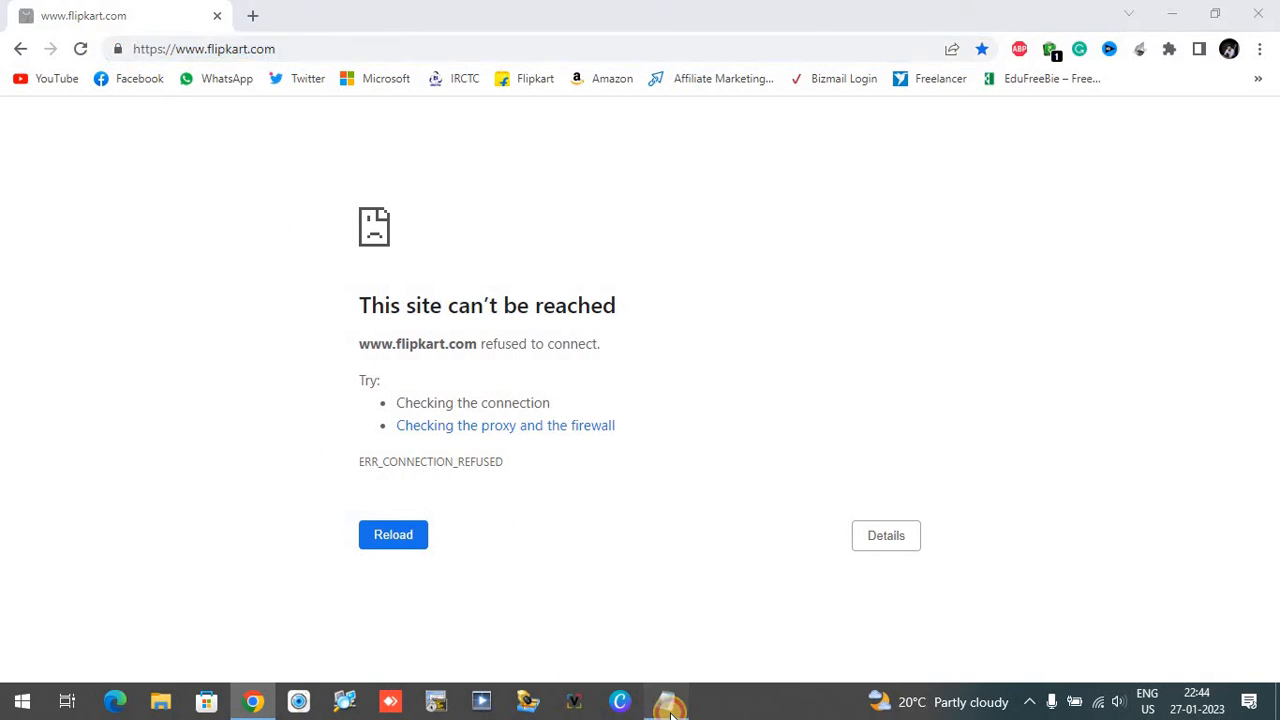
pyautogui.moveTo(60, 404); pyautogui.dragTo(306, 406)
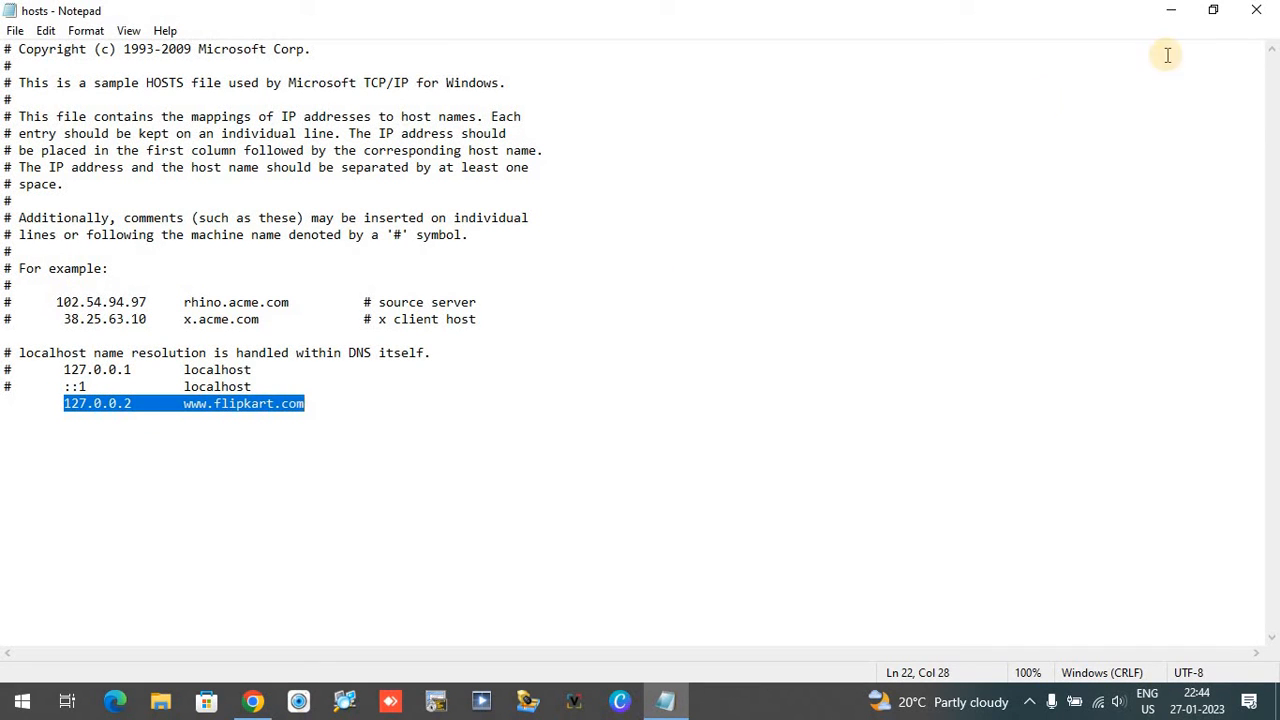
pyautogui.click(1170, 10)
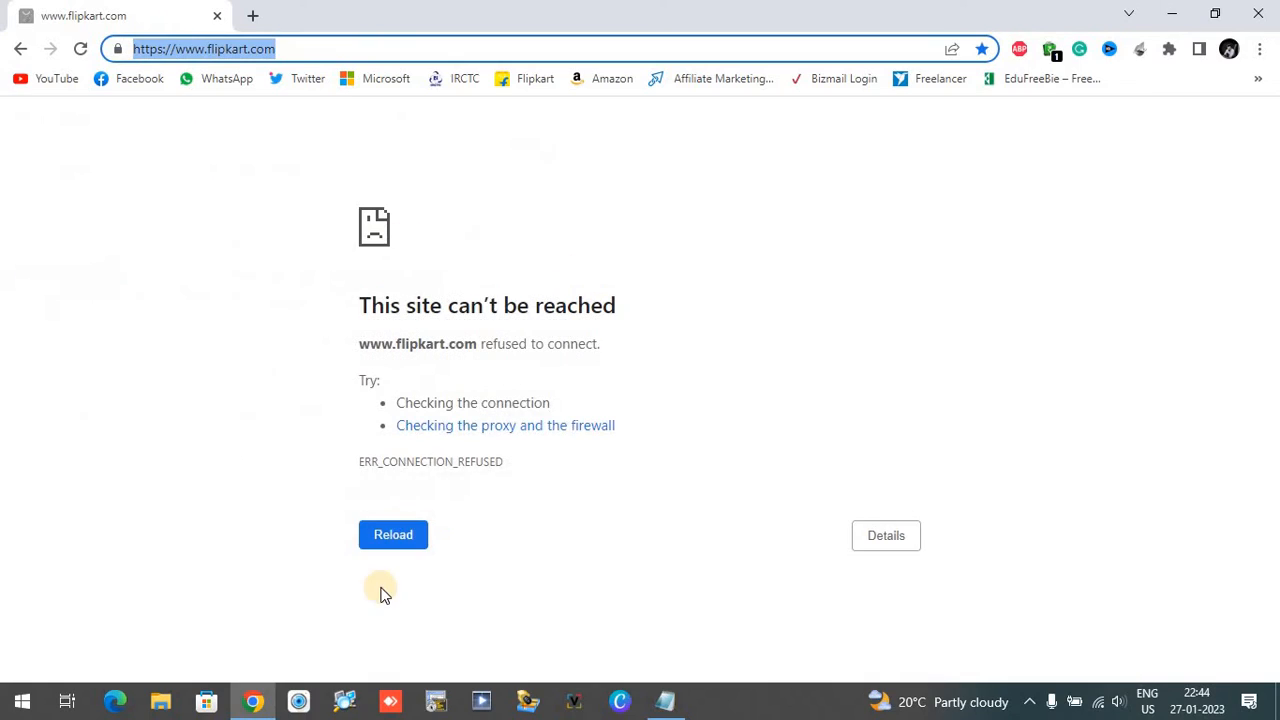
# Step: Reload the Flipkart page again and examine the heading of the page that loads
pyautogui.click(396, 535)
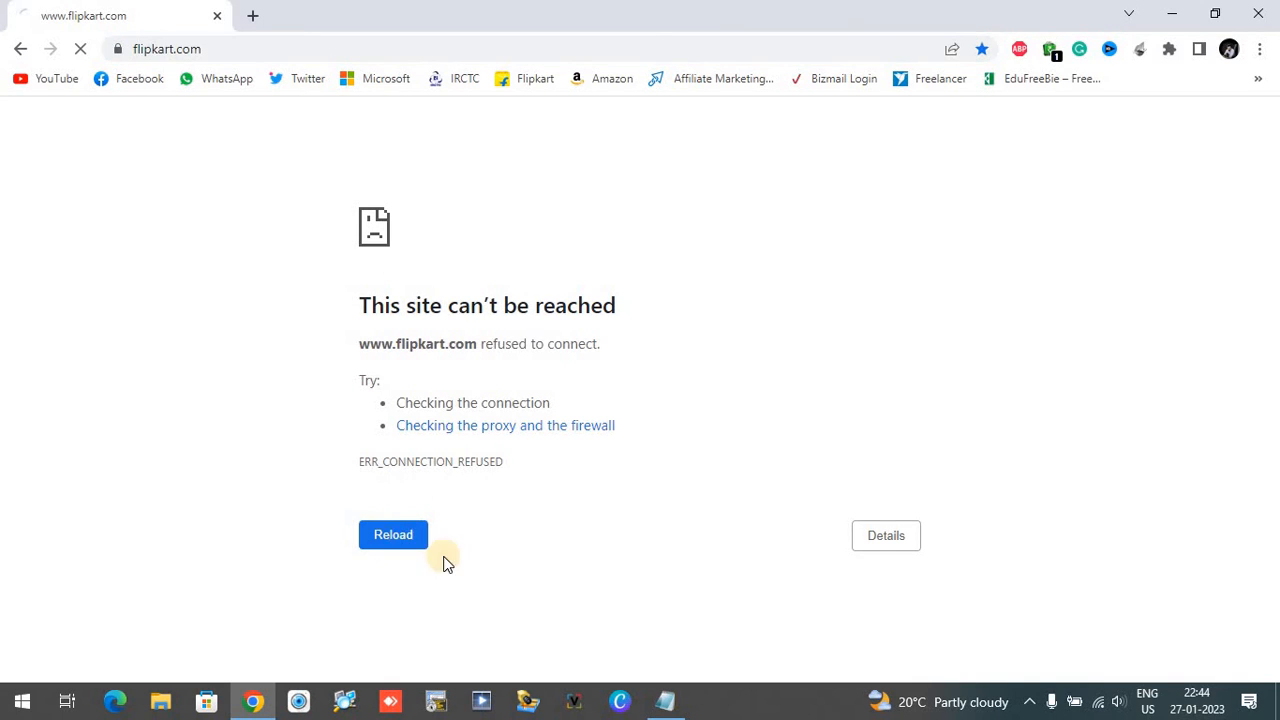
pyautogui.click(396, 537)
pyautogui.moveTo(359, 305); pyautogui.dragTo(618, 302)
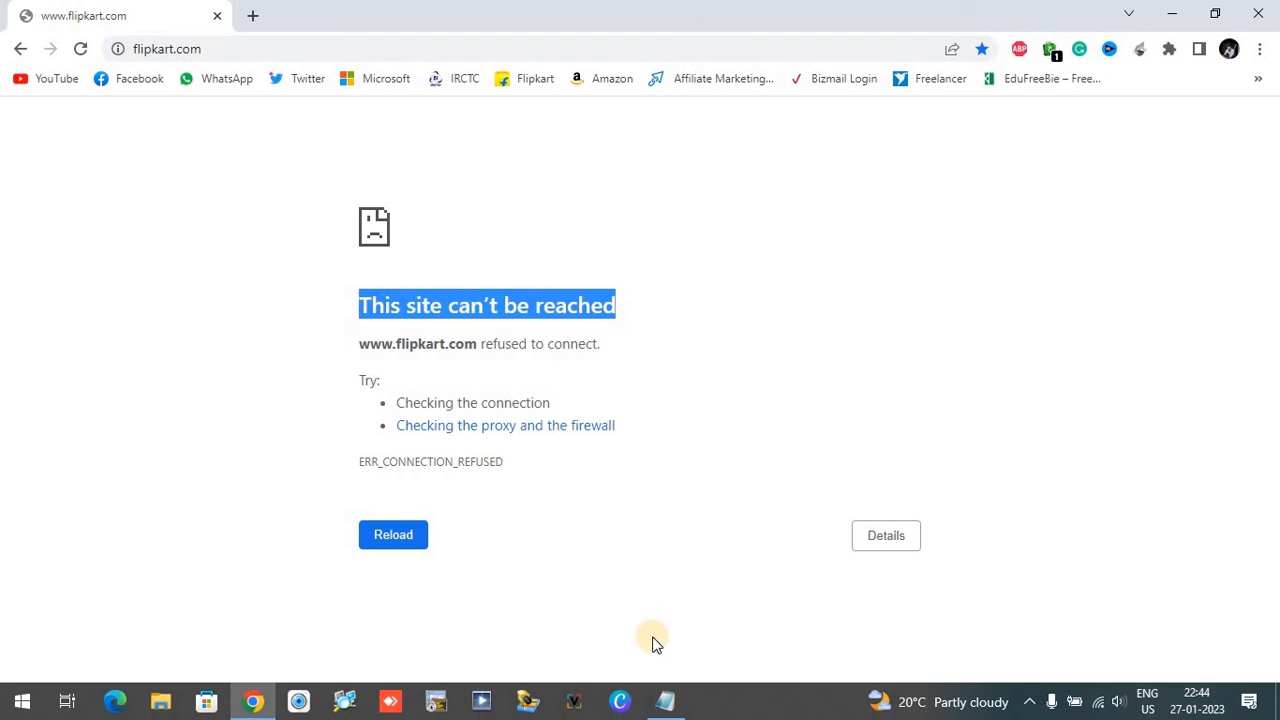
pyautogui.click(667, 703)
pyautogui.moveTo(66, 403); pyautogui.dragTo(130, 407)
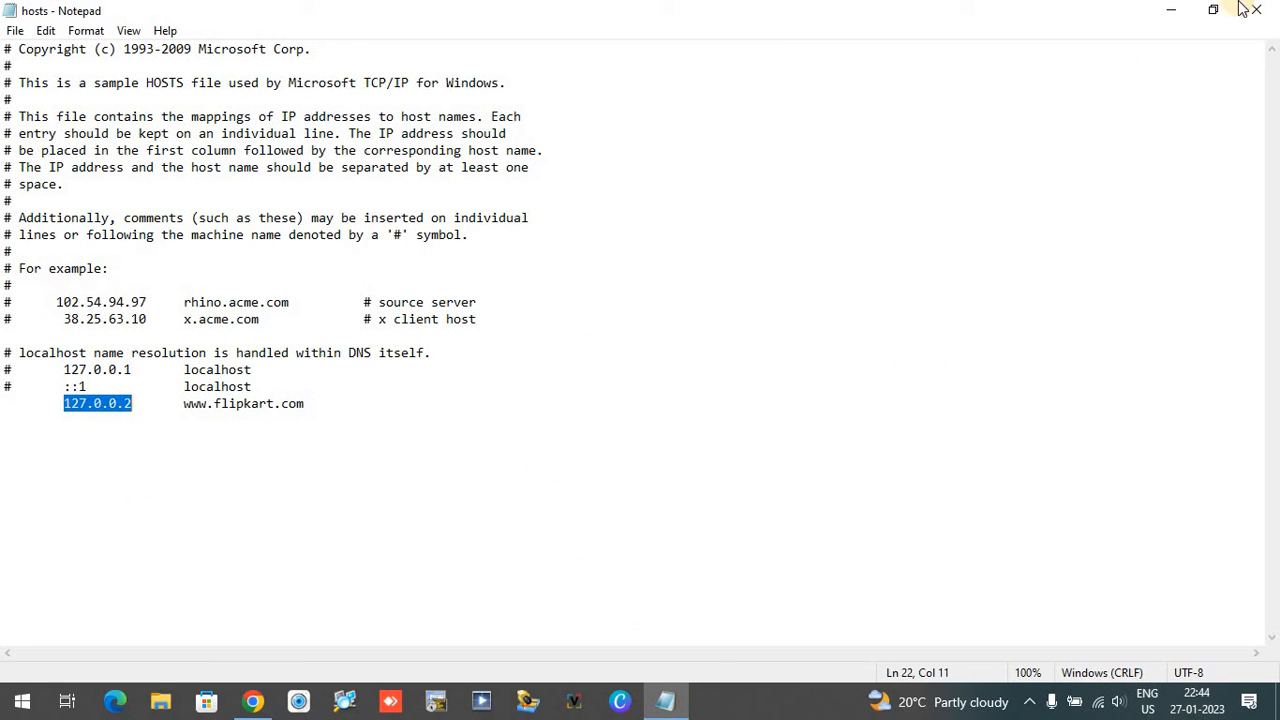
pyautogui.click(1170, 15)
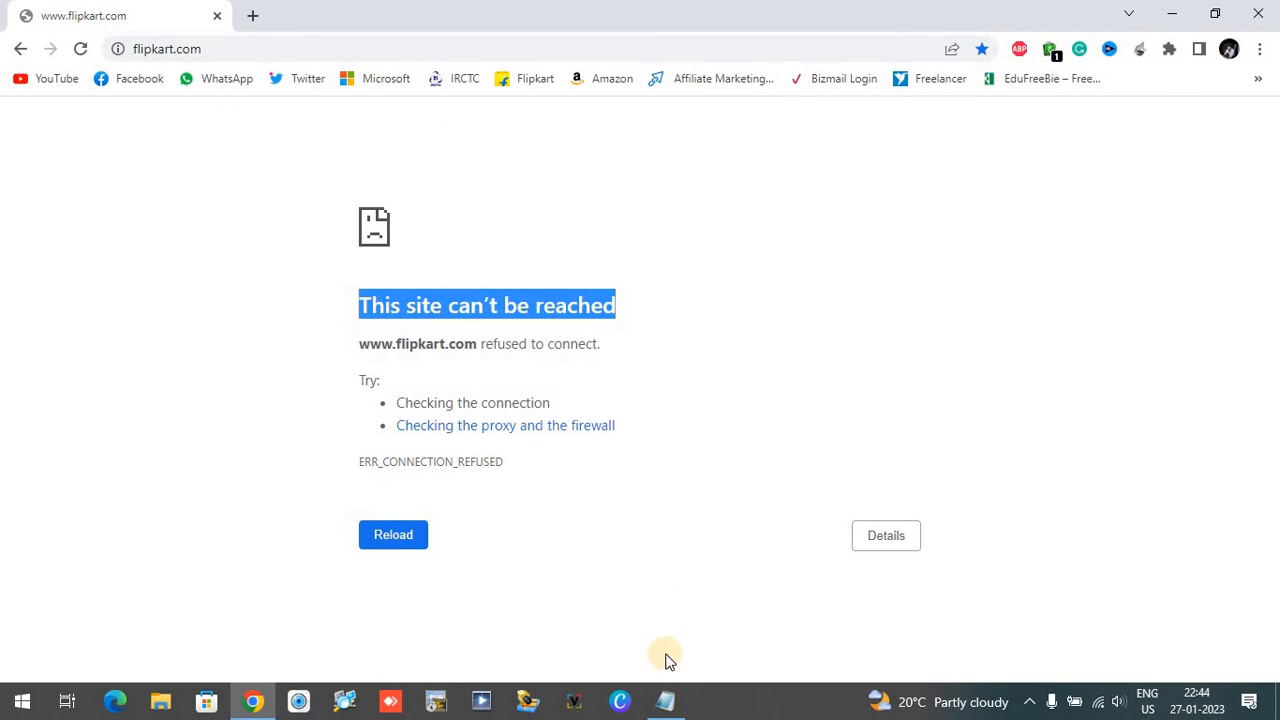
pyautogui.click(667, 706)
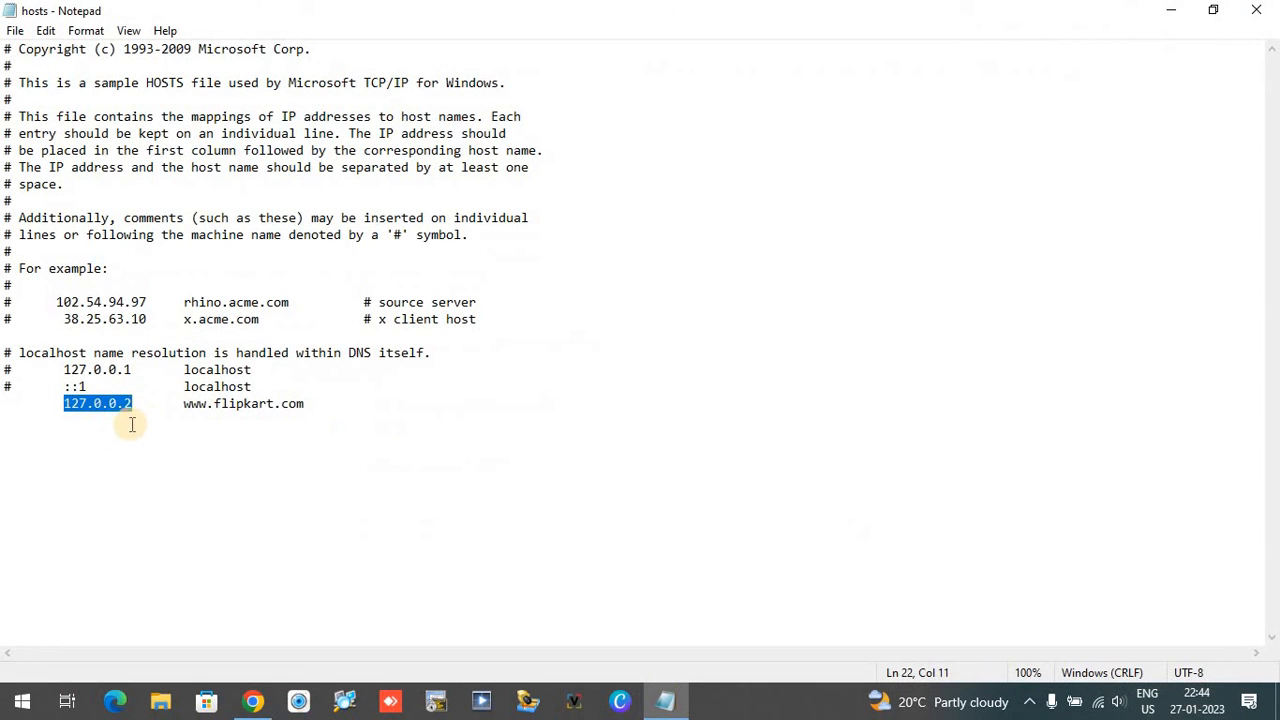
pyautogui.moveTo(64, 403); pyautogui.dragTo(308, 403)
pyautogui.press('Delete')
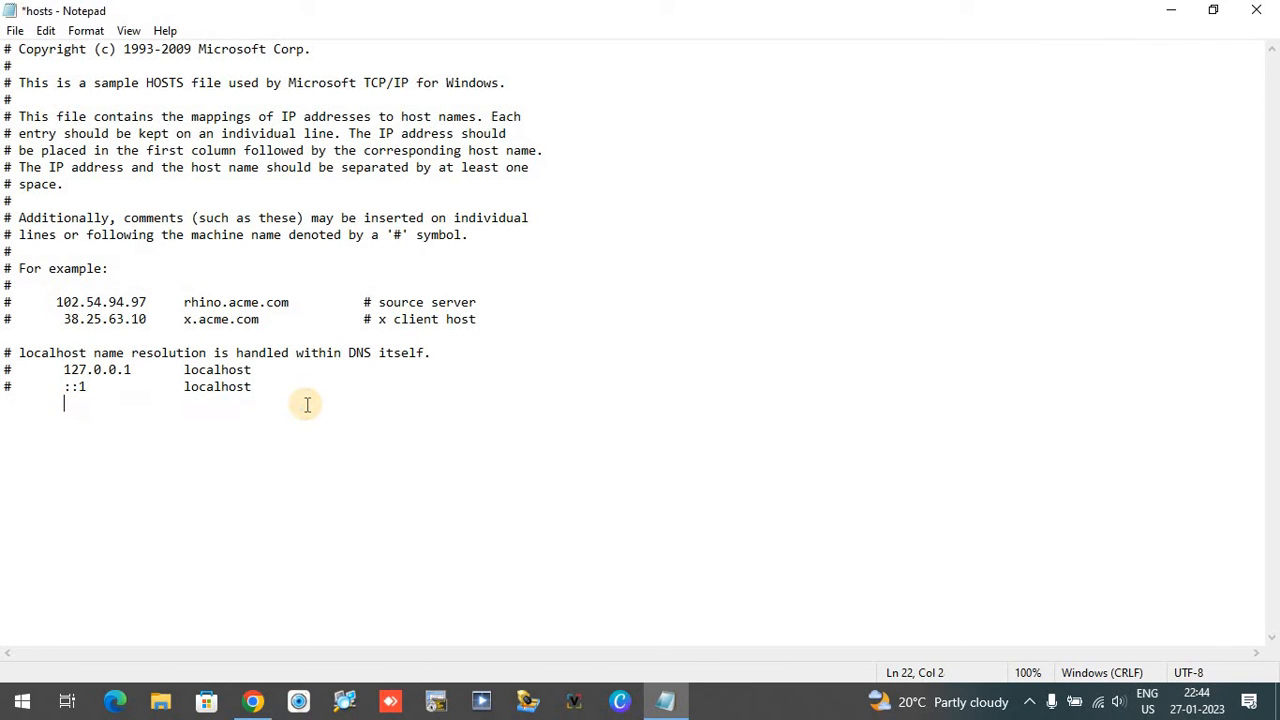
pyautogui.click(14, 33)
pyautogui.click(50, 117)
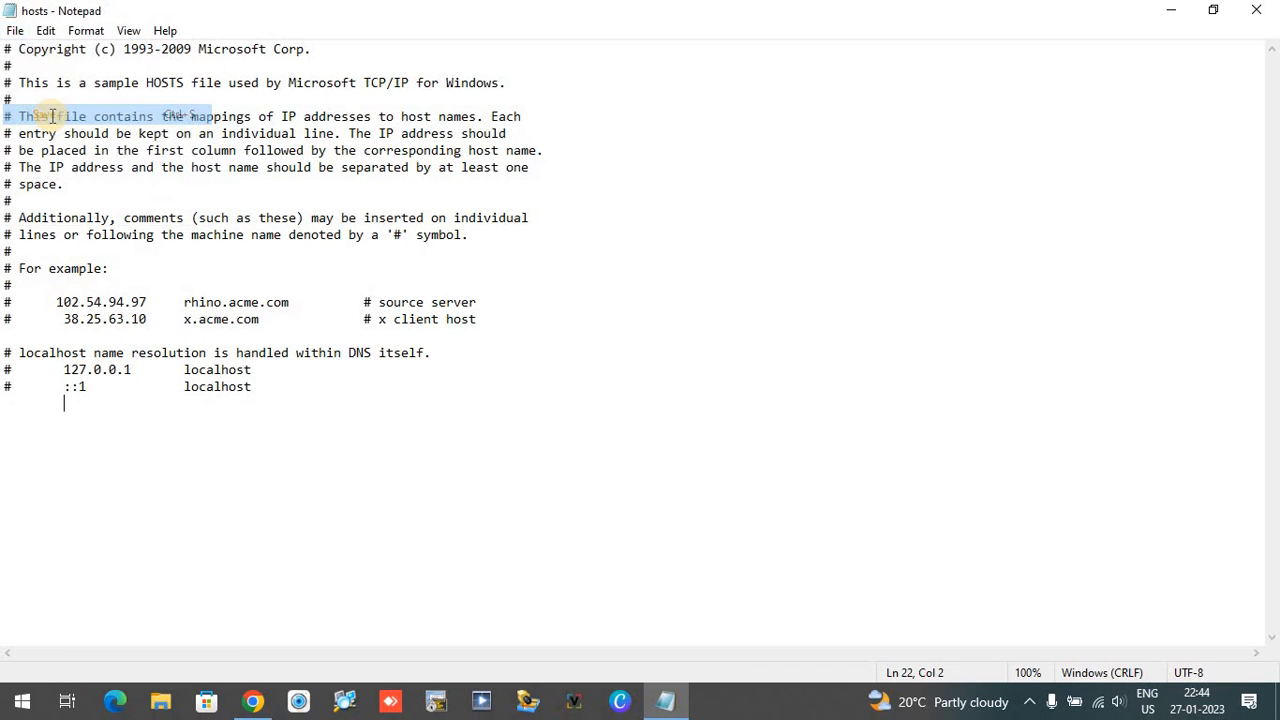
pyautogui.click(1258, 10)
# Step: Reload the Flipkart page in Chrome to test access without the hosts entry, and show its full web address
pyautogui.click(83, 50)
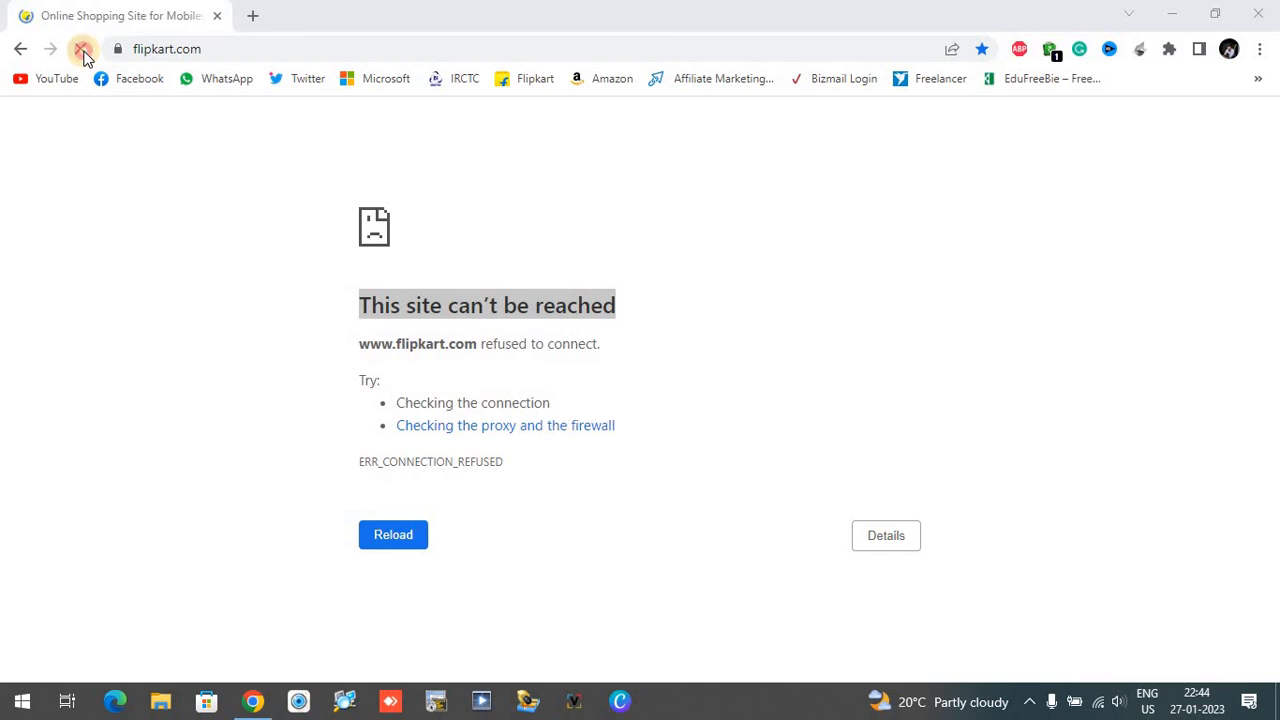
pyautogui.click(225, 52)
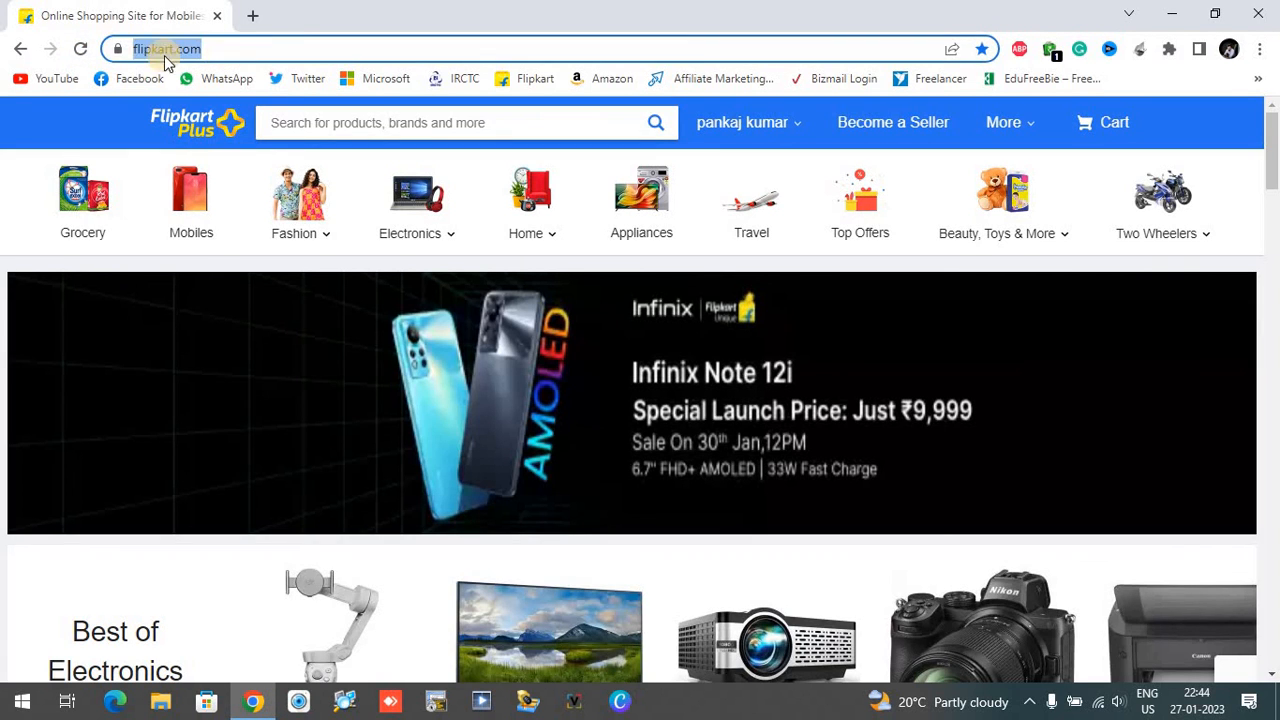
pyautogui.click(225, 52)
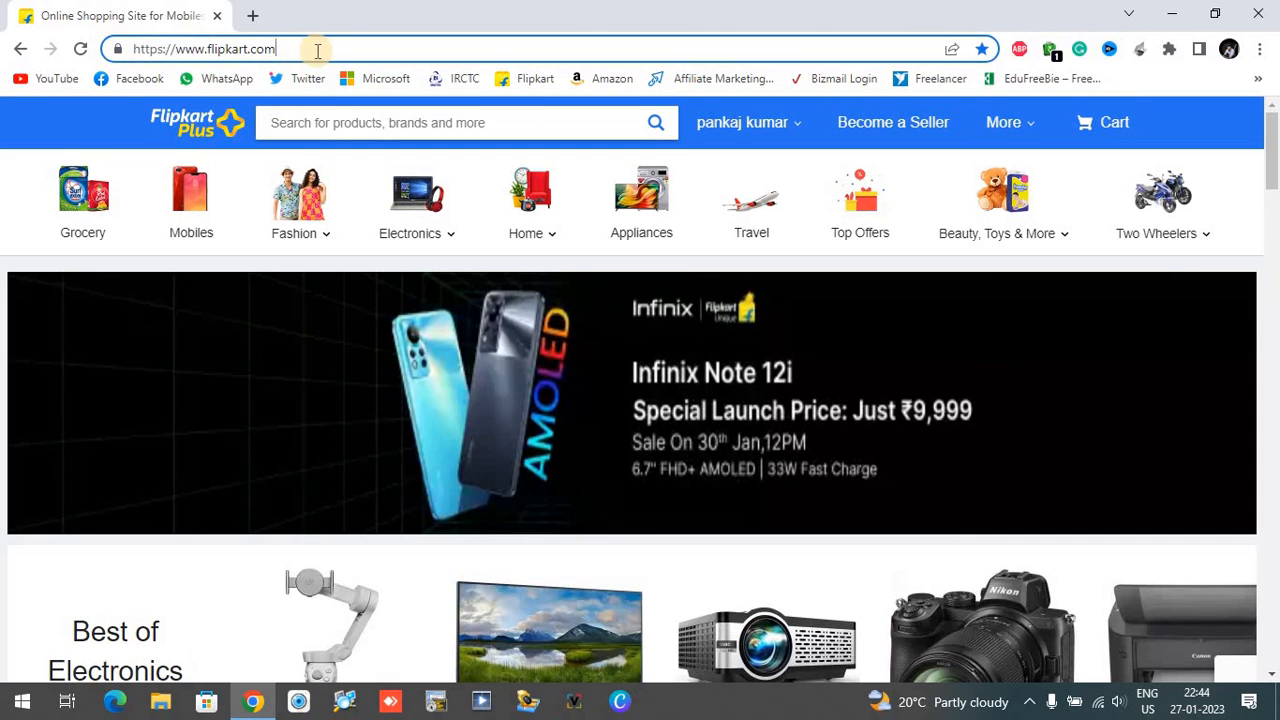
pyautogui.click(254, 16)
pyautogui.click(149, 18)
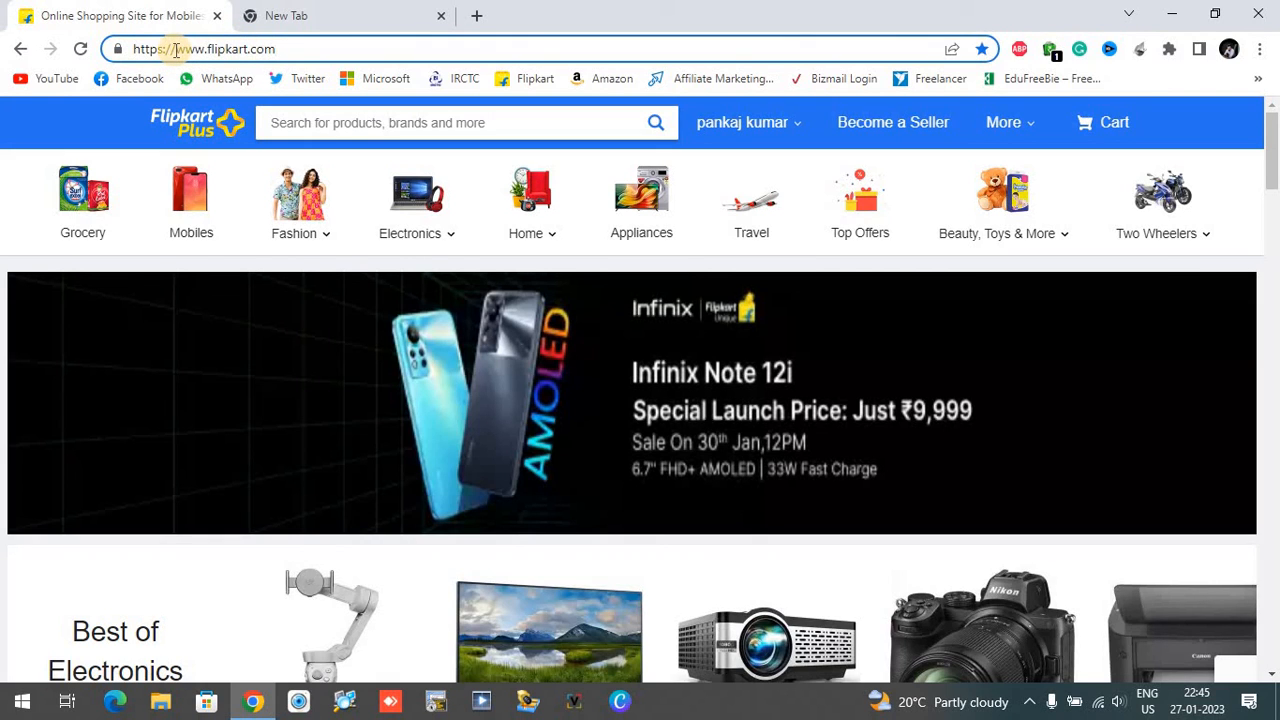
pyautogui.moveTo(175, 50); pyautogui.dragTo(259, 51)
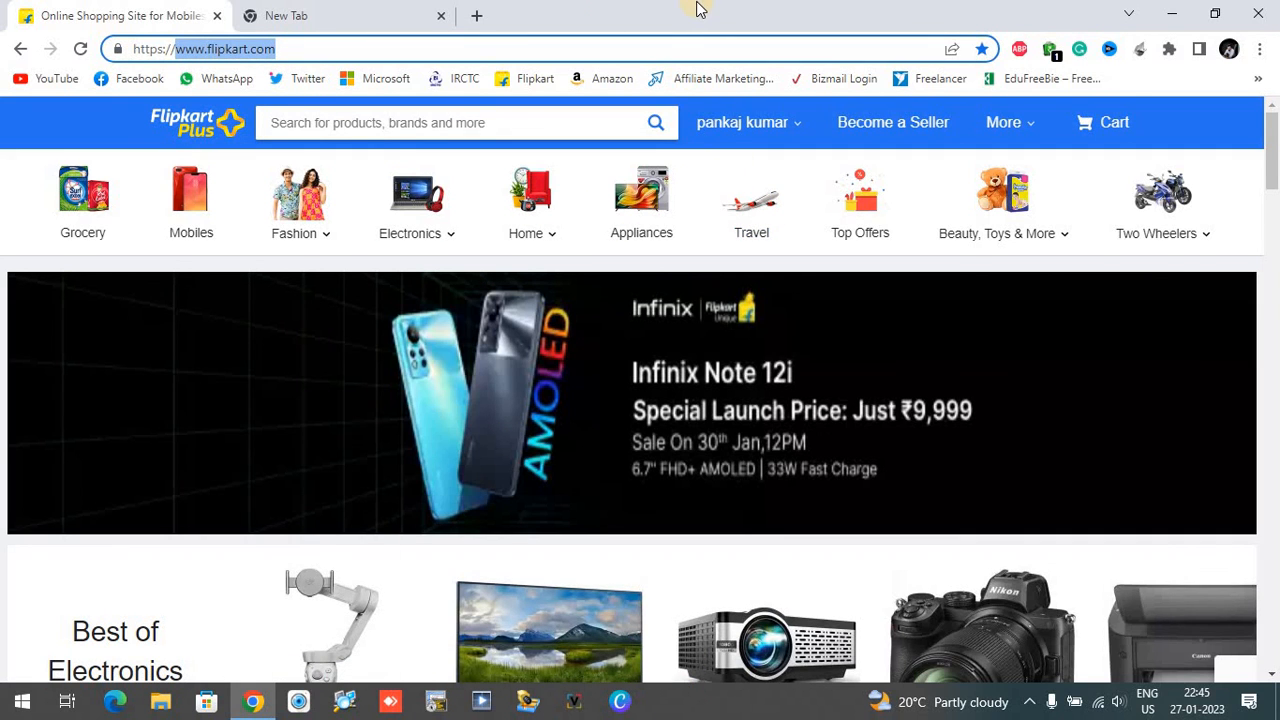
pyautogui.click(347, 20)
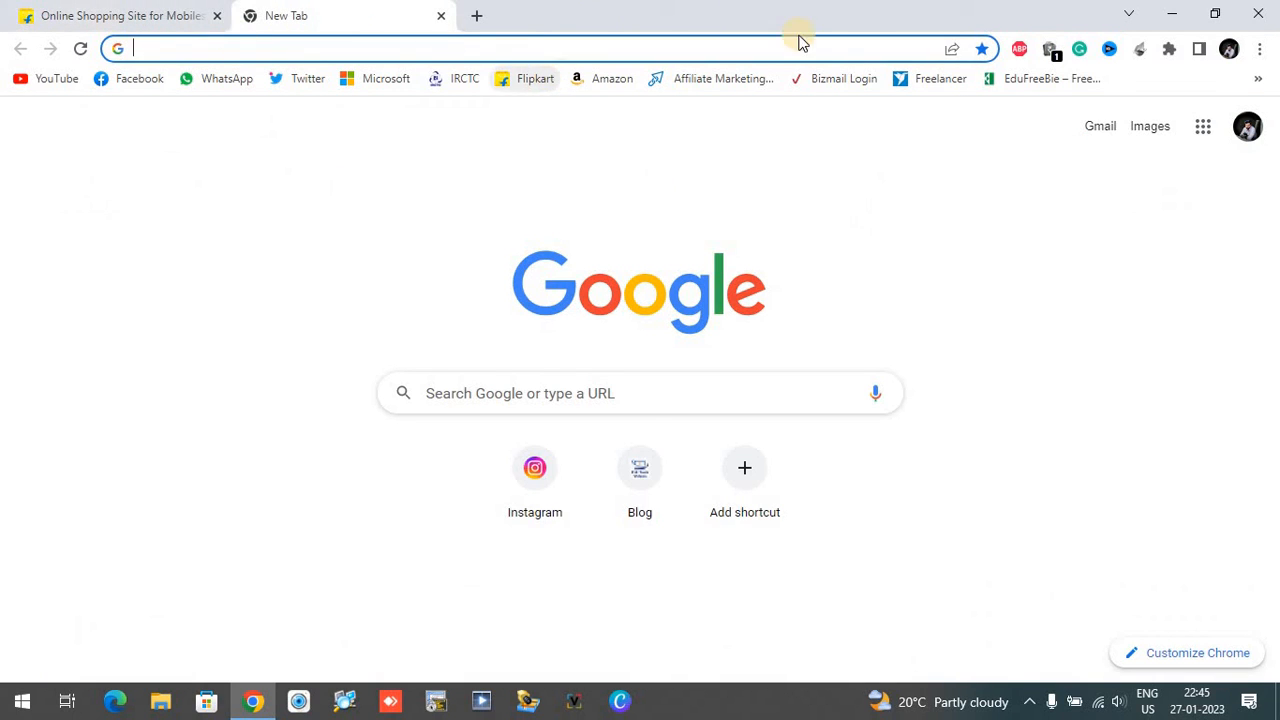